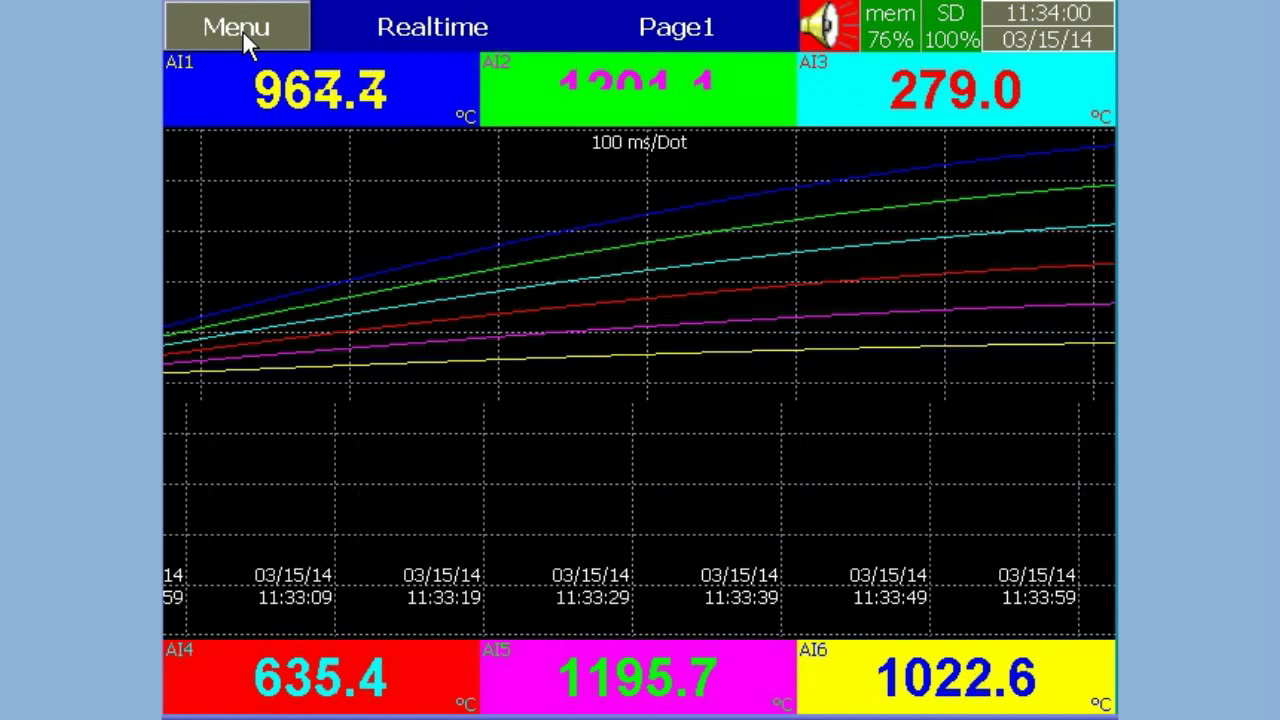
Step: Set Instrument > Storage > External to SD Card and save the configuration
left_click(242, 30)
left_click(240, 676)
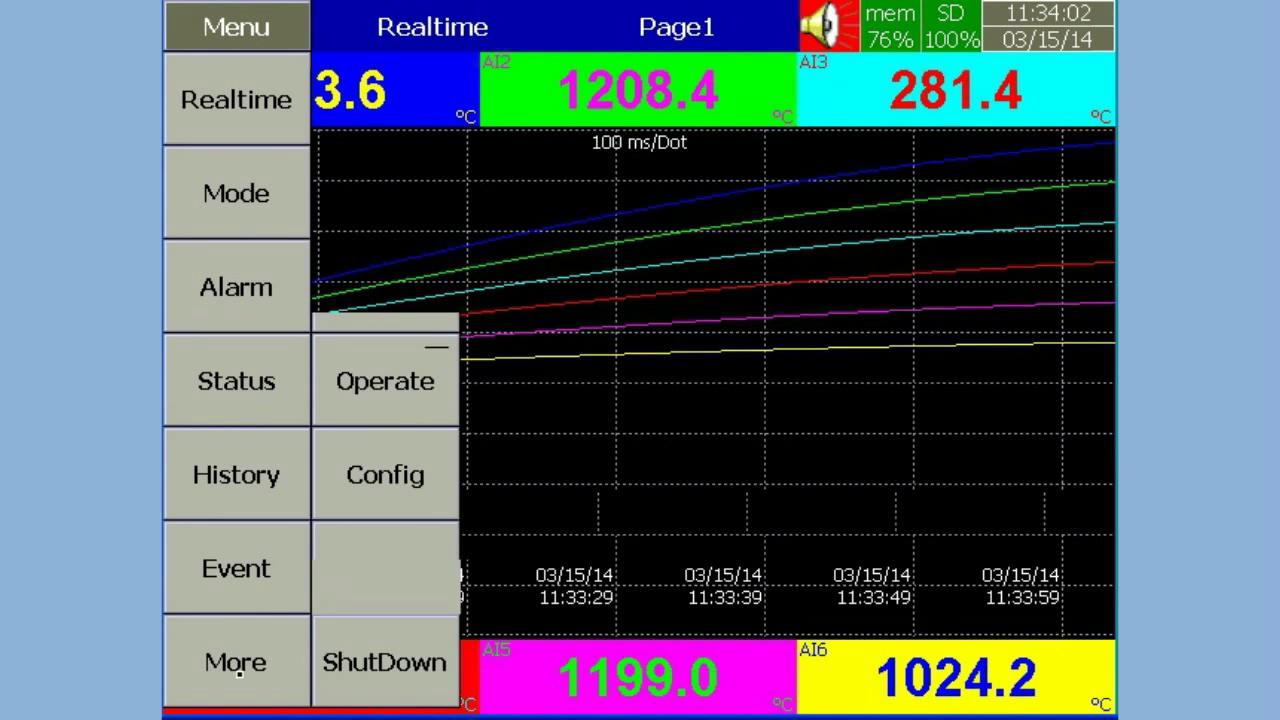
left_click(373, 516)
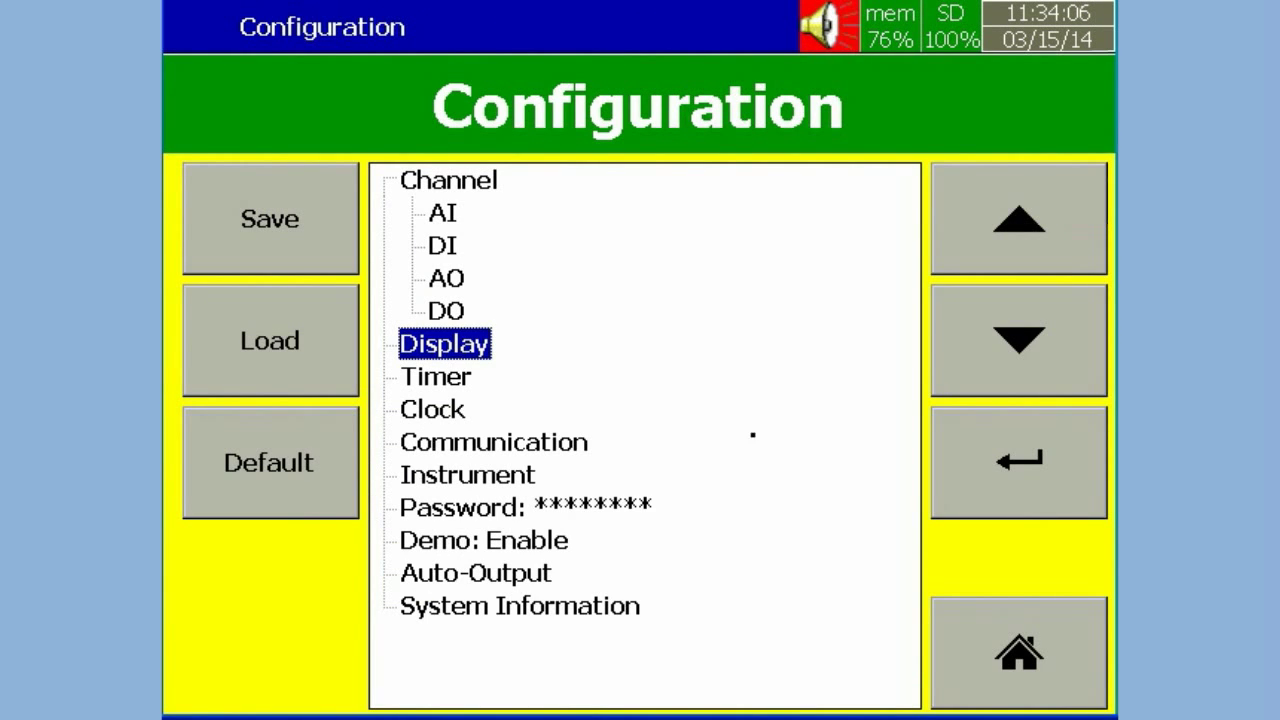
left_click(468, 475)
left_click(1014, 465)
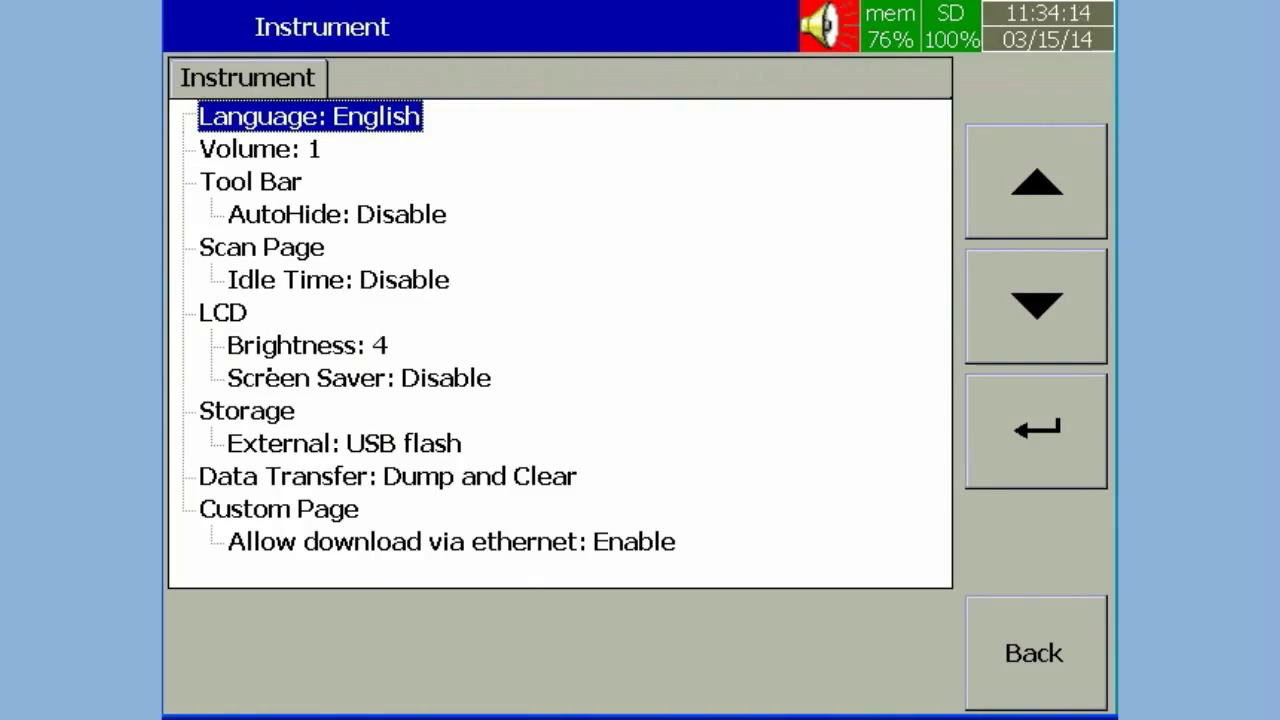
left_click(266, 412)
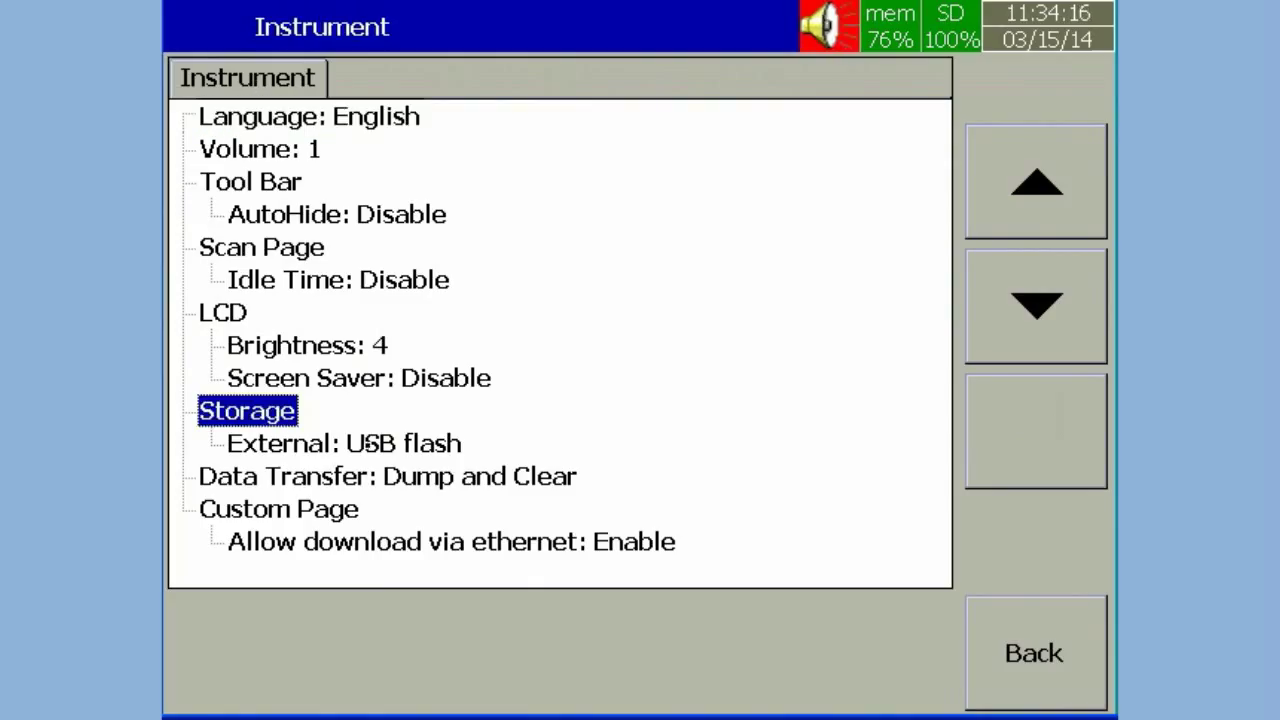
left_click(498, 443)
left_click(1041, 446)
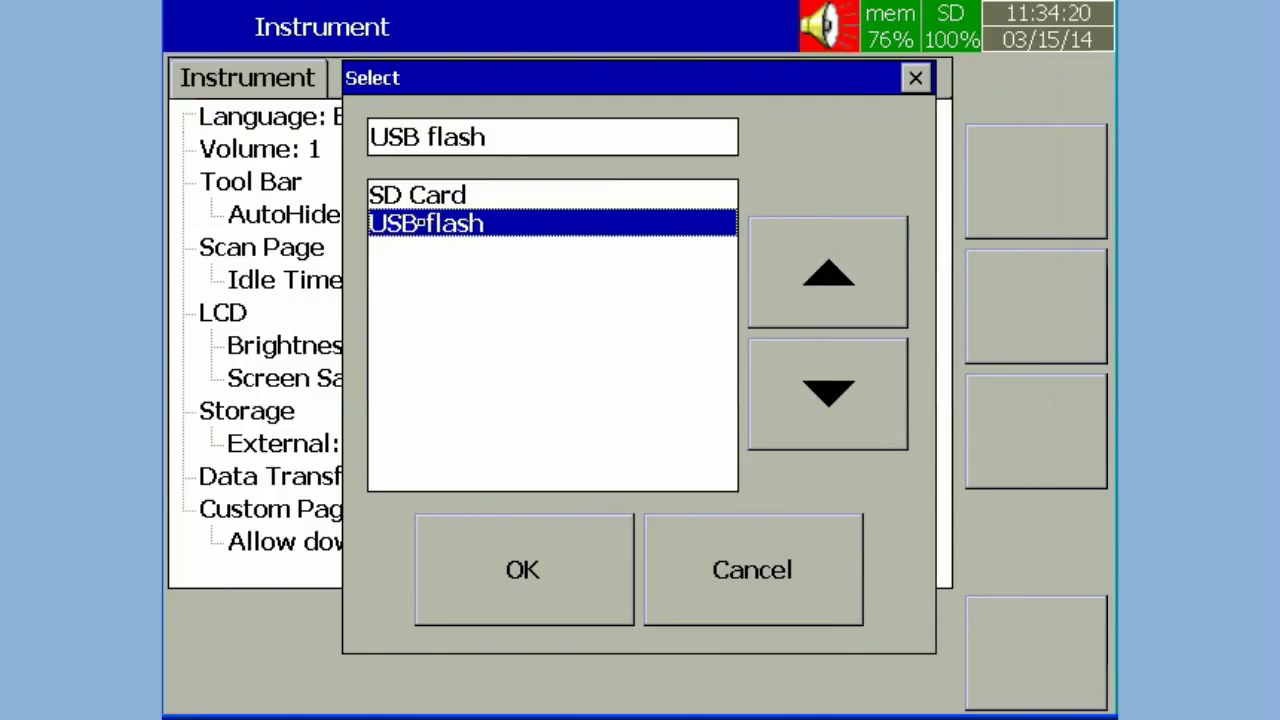
left_click(430, 196)
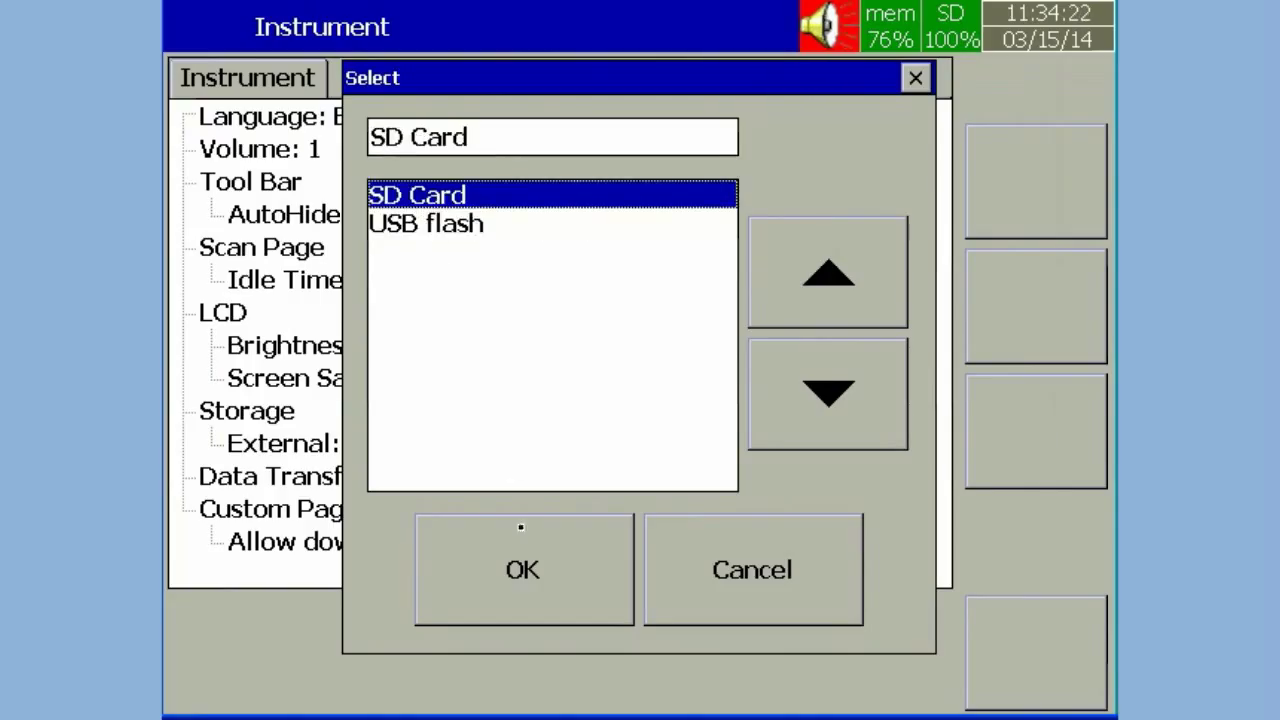
left_click(522, 570)
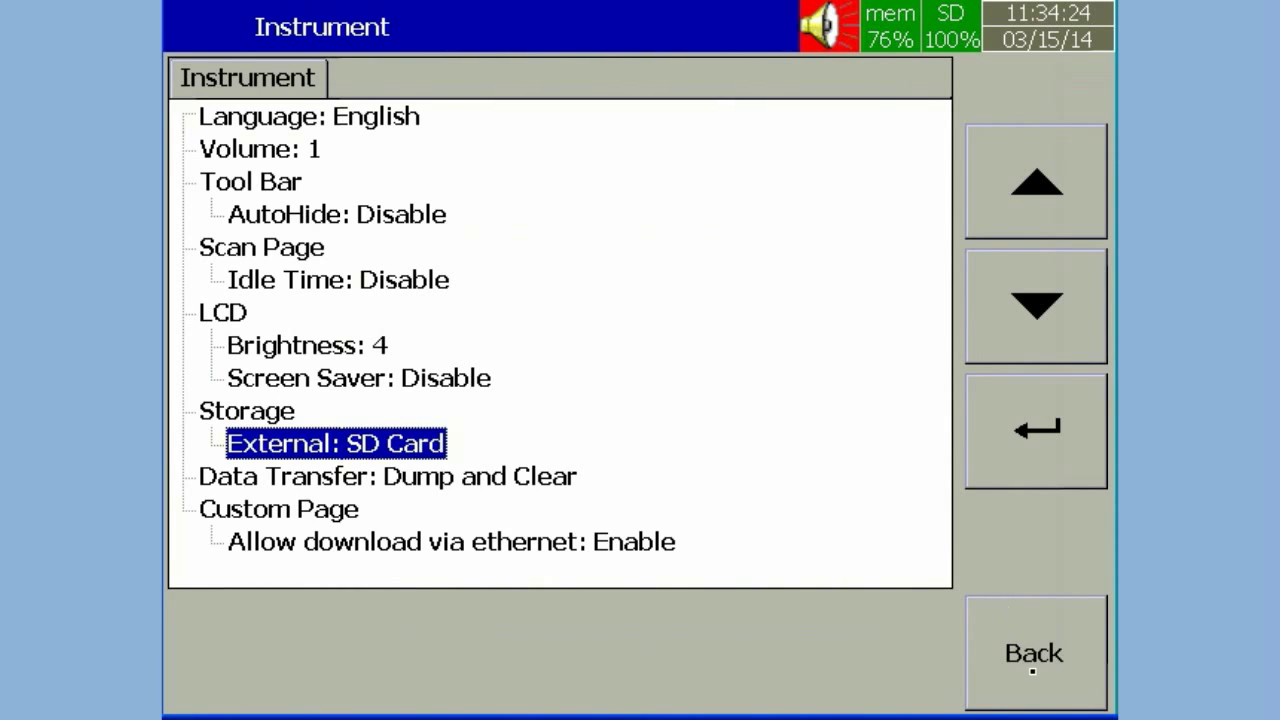
left_click(1031, 667)
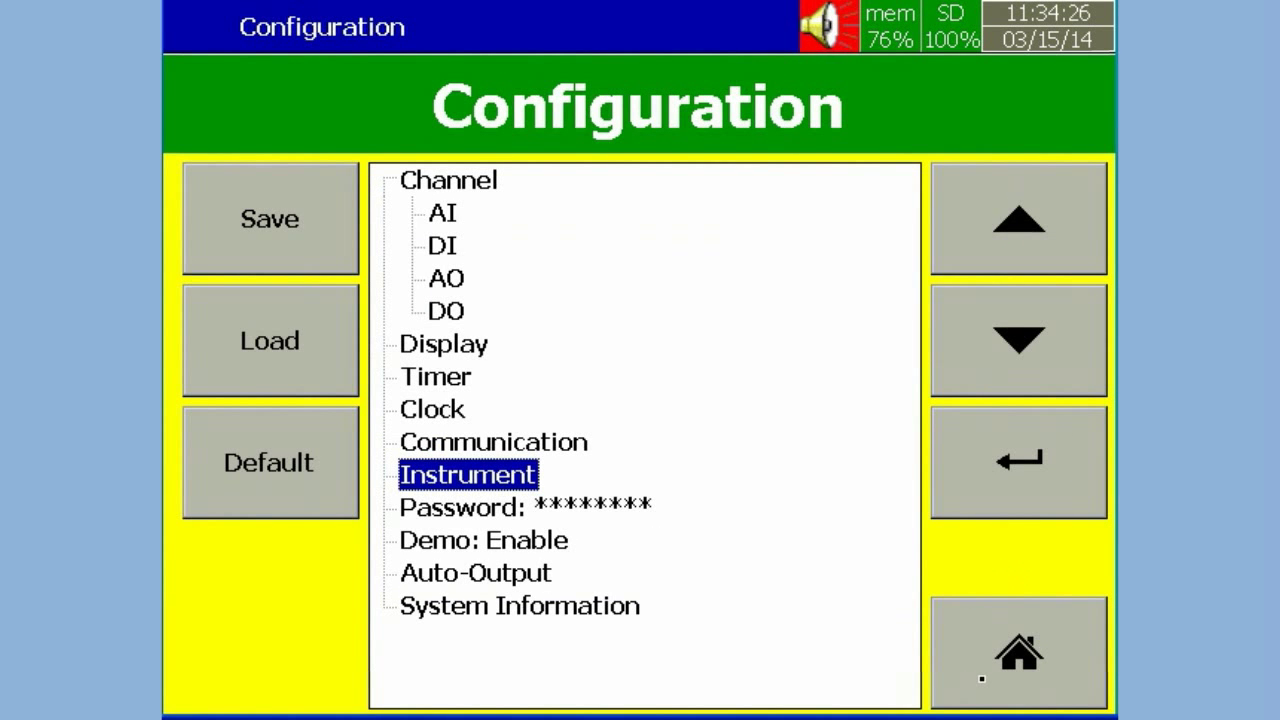
left_click(982, 679)
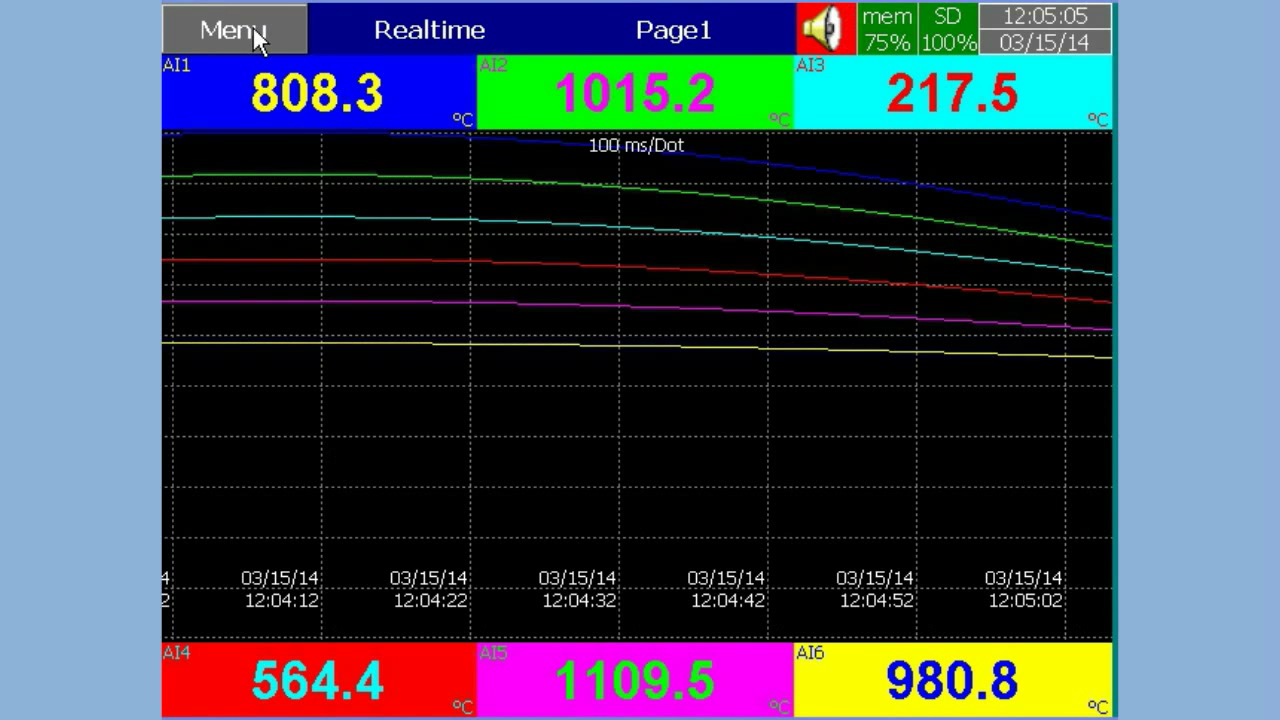
Step: Dump All stored historical data and the event list to the SD card, confirming Yes
left_click(253, 28)
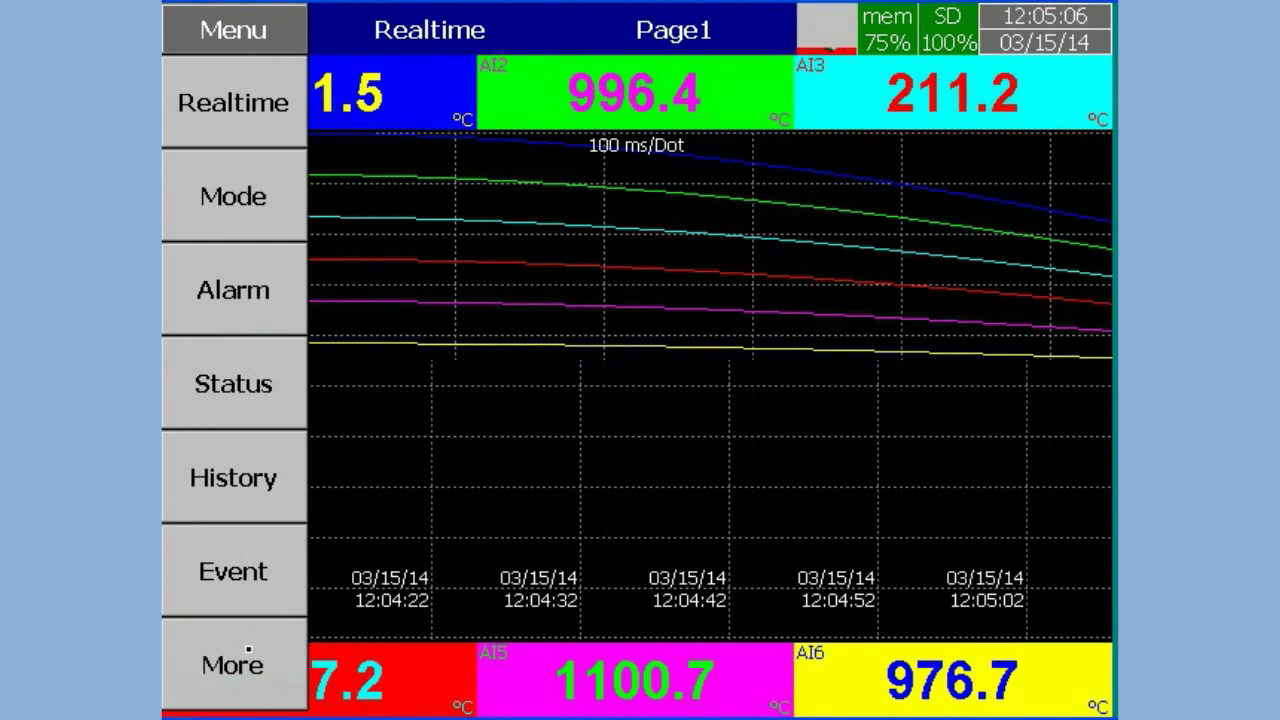
left_click(252, 665)
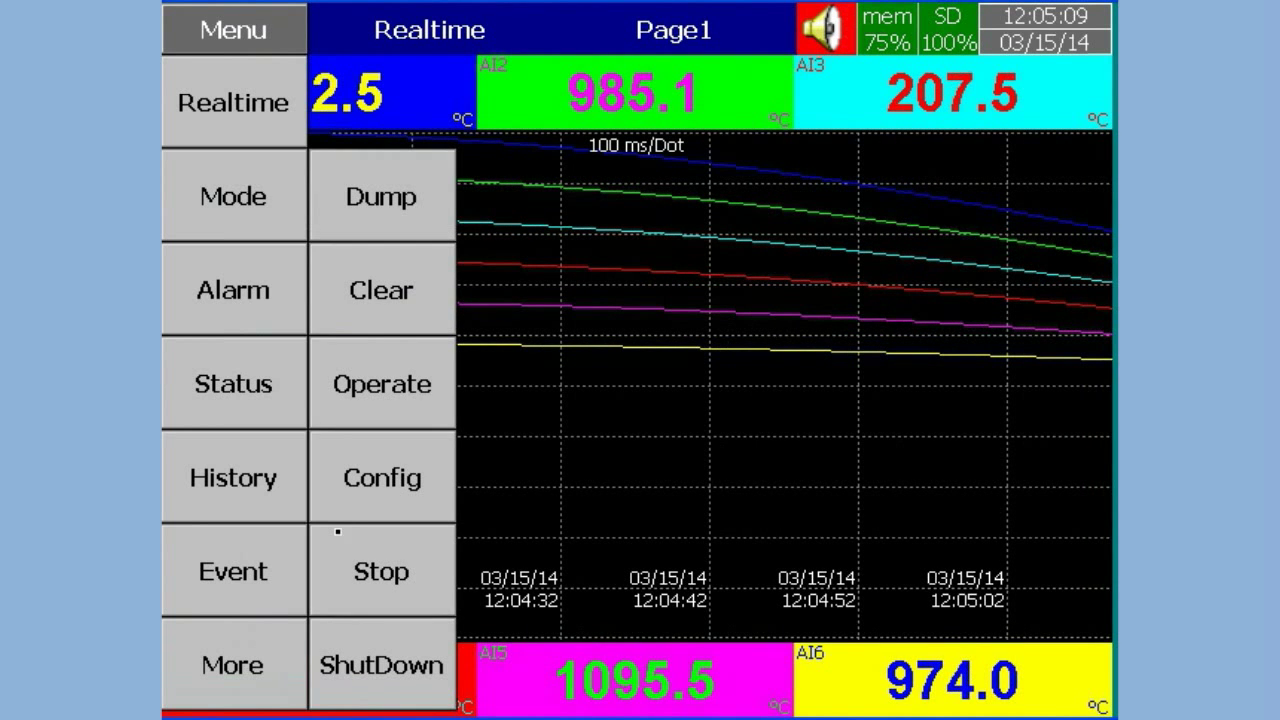
left_click(390, 200)
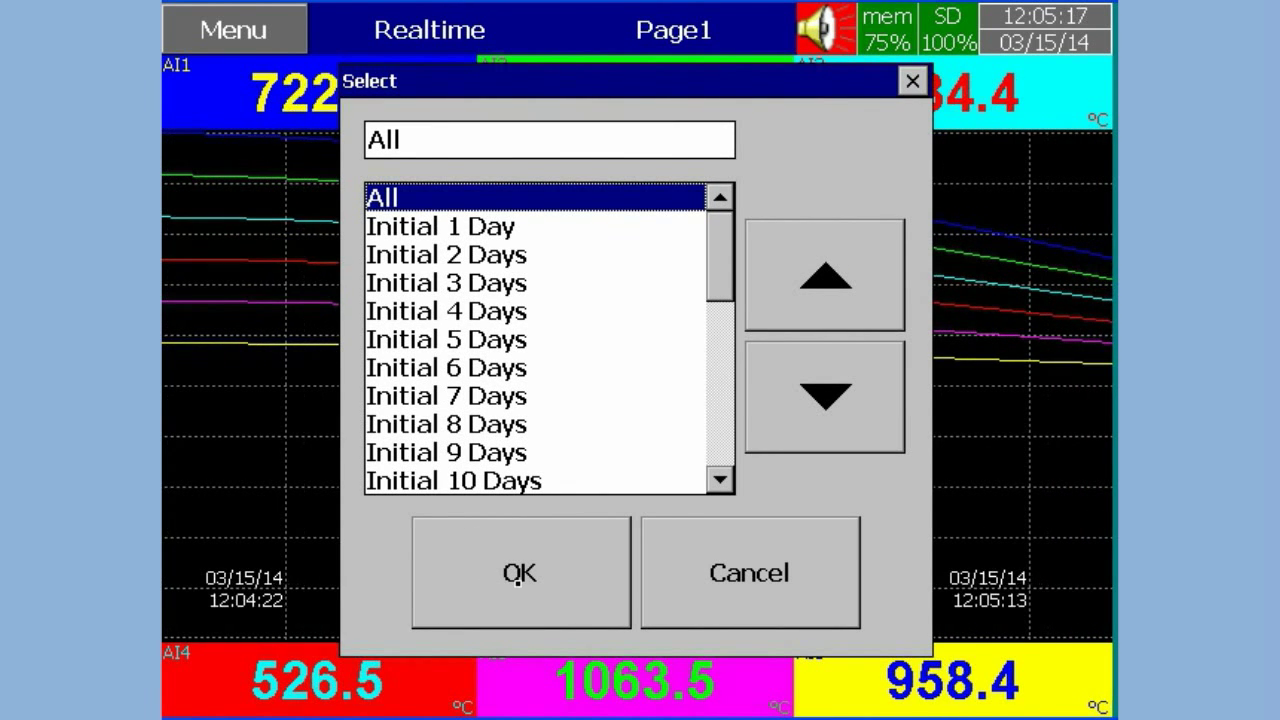
left_click(517, 572)
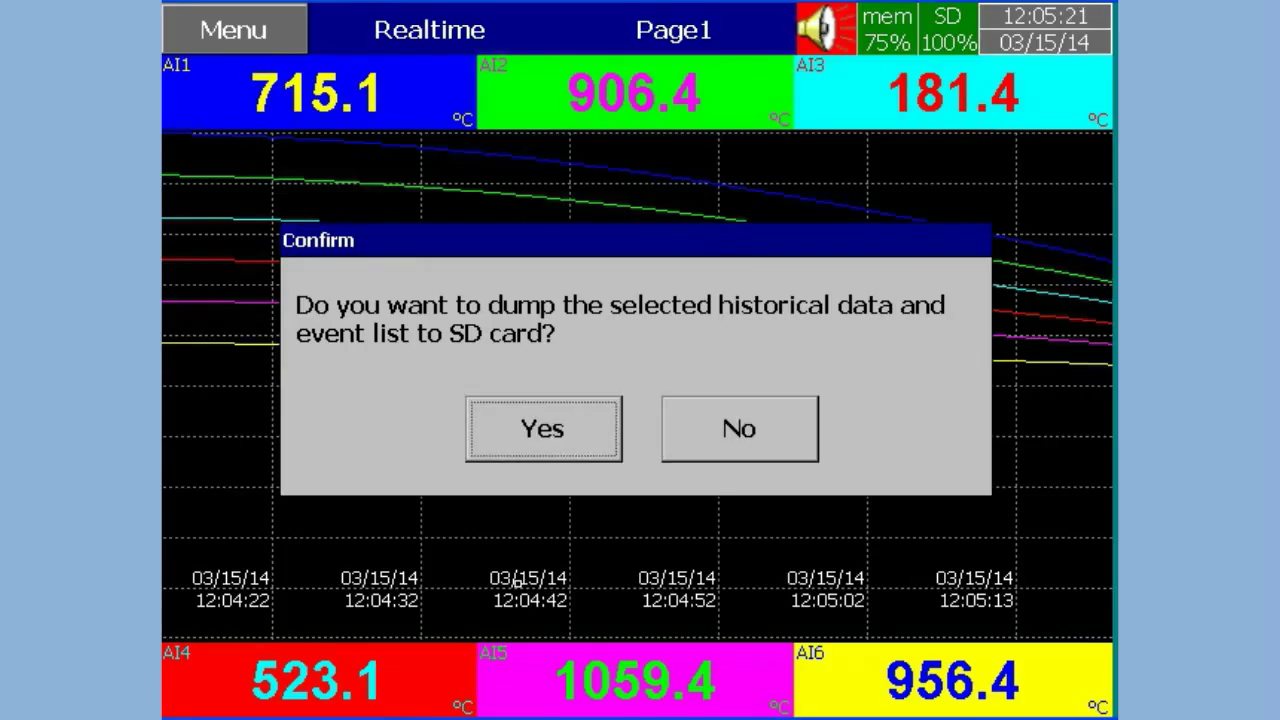
left_click(489, 421)
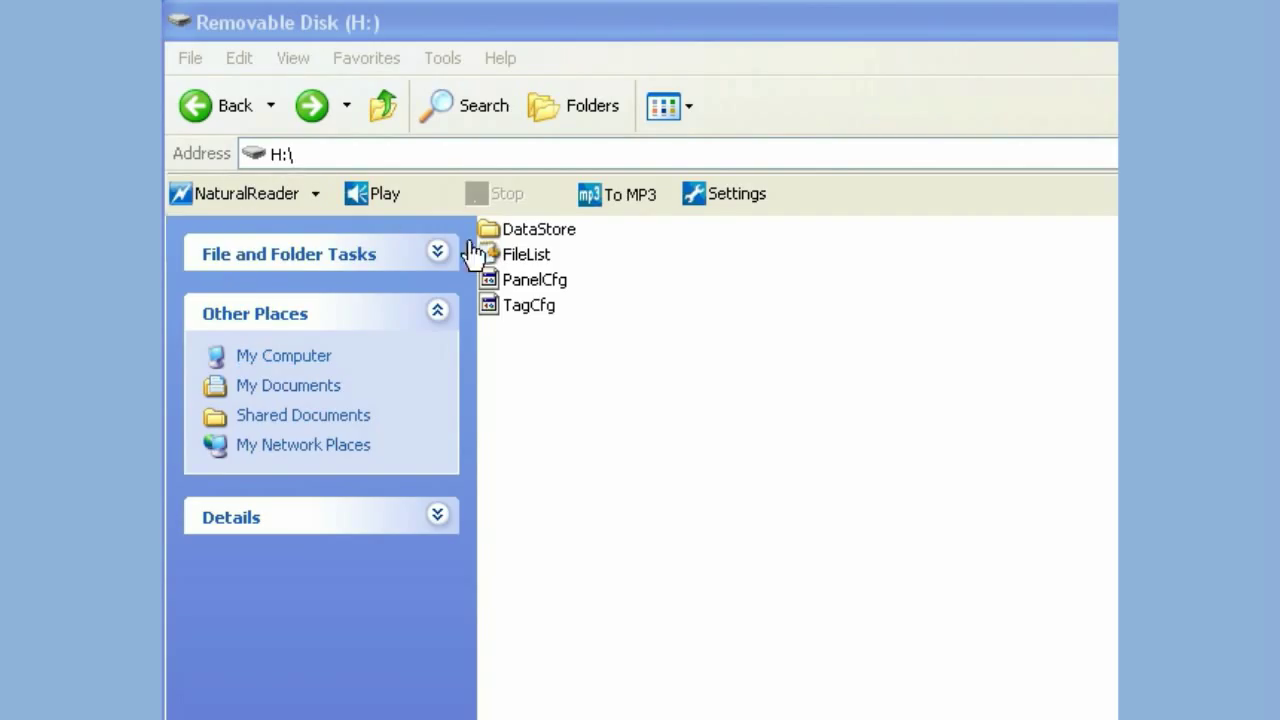
Step: Check the dumped DataStore, FileList, PanelCfg and TagCfg items on Removable Disk (H:)
left_click(549, 226)
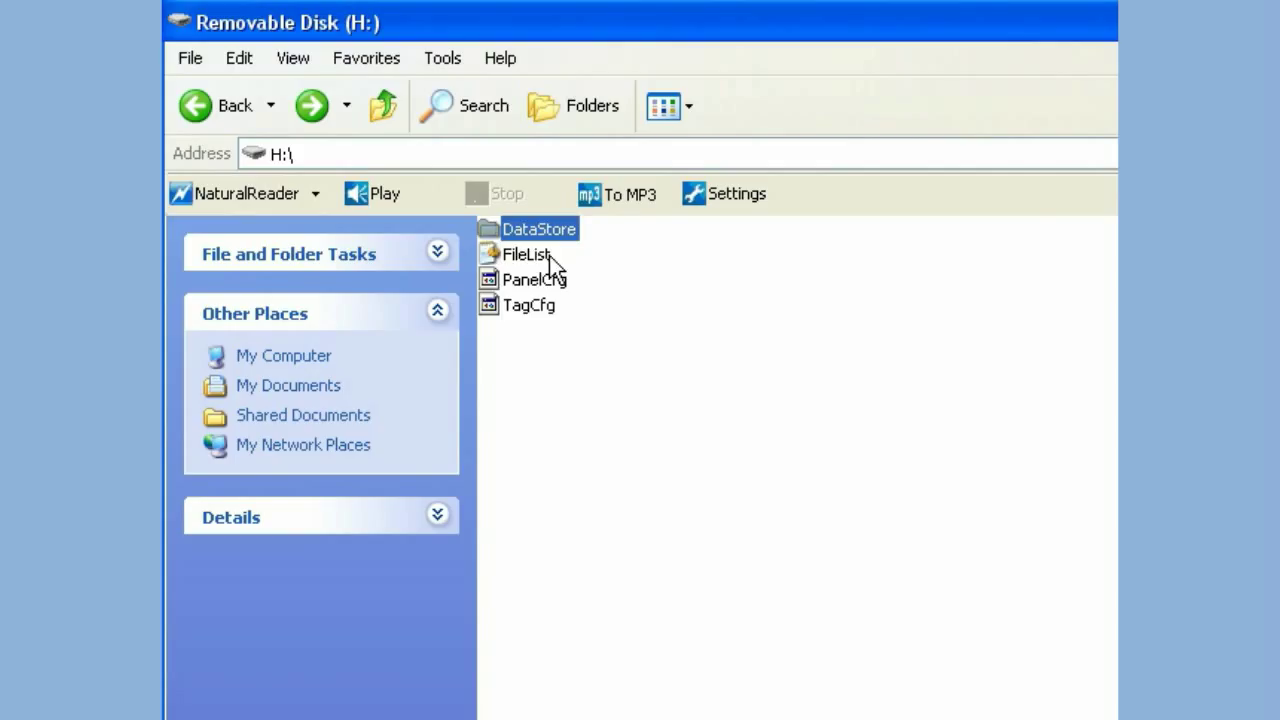
left_click(541, 257)
left_click(537, 284)
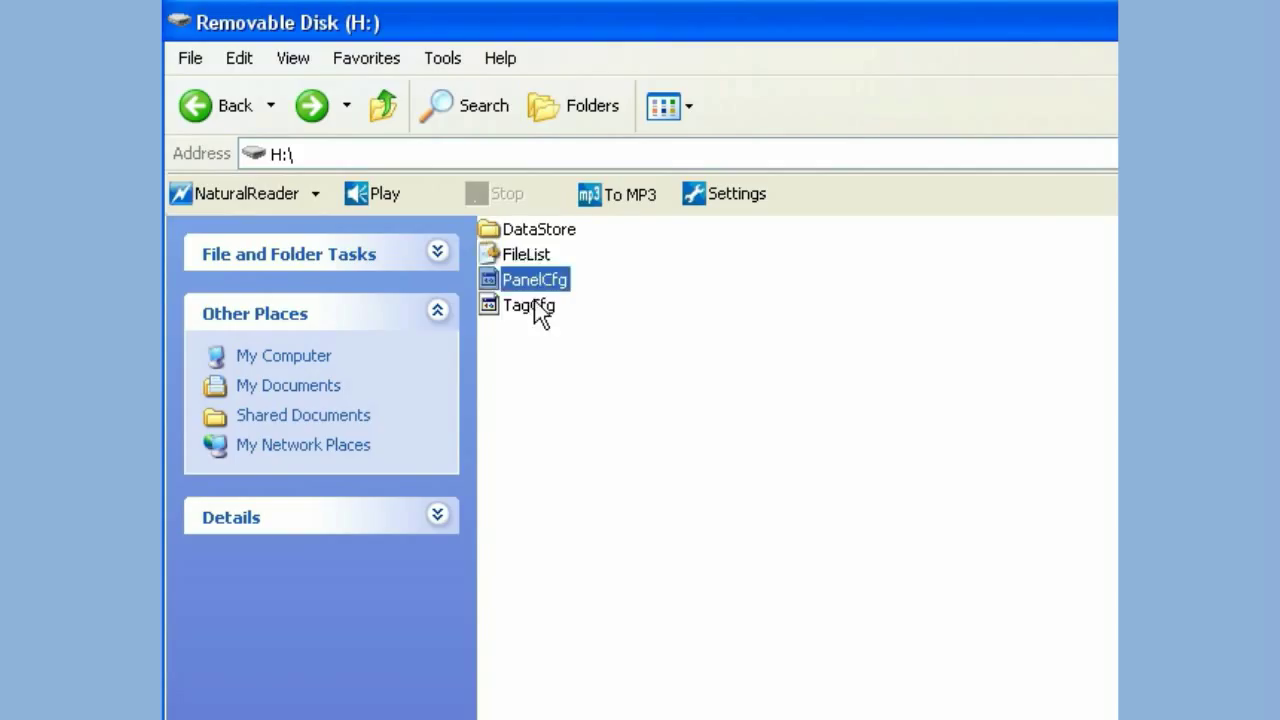
left_click(538, 308)
left_click(540, 232)
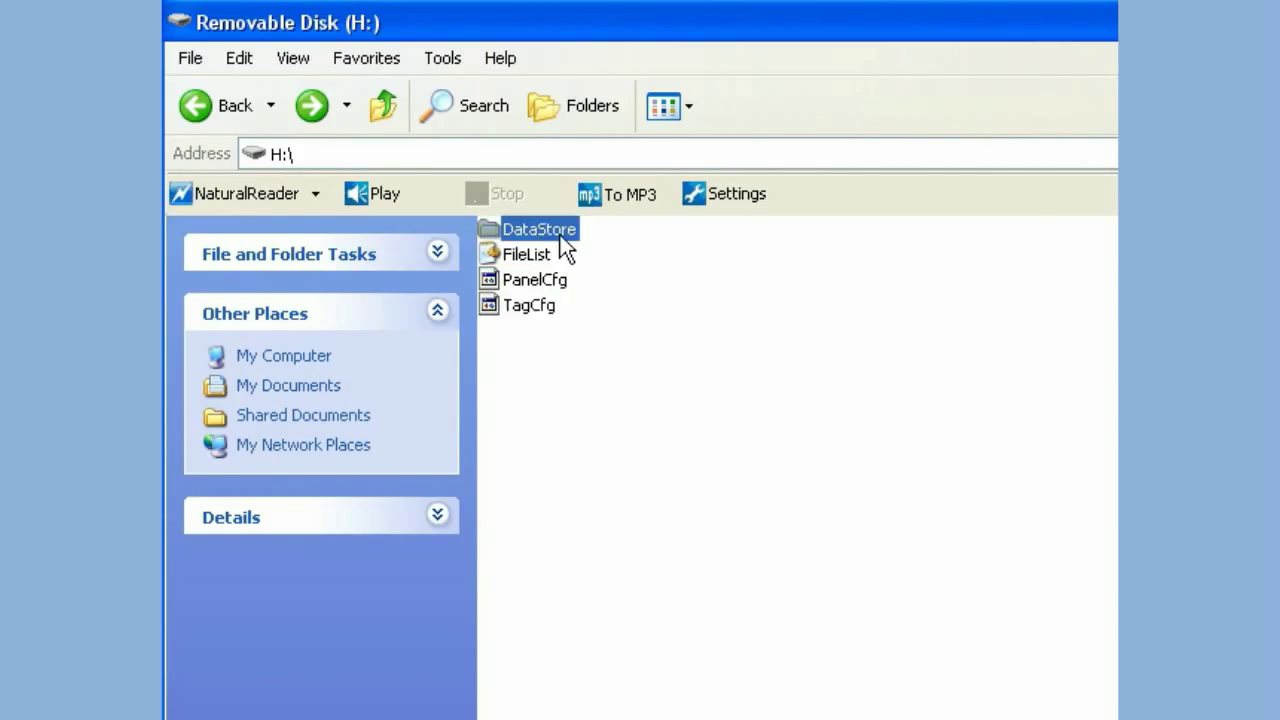
Step: Open DataStore and look at its BatchAlarm and BatchDataLog folders
double_click(560, 235)
left_click(598, 283)
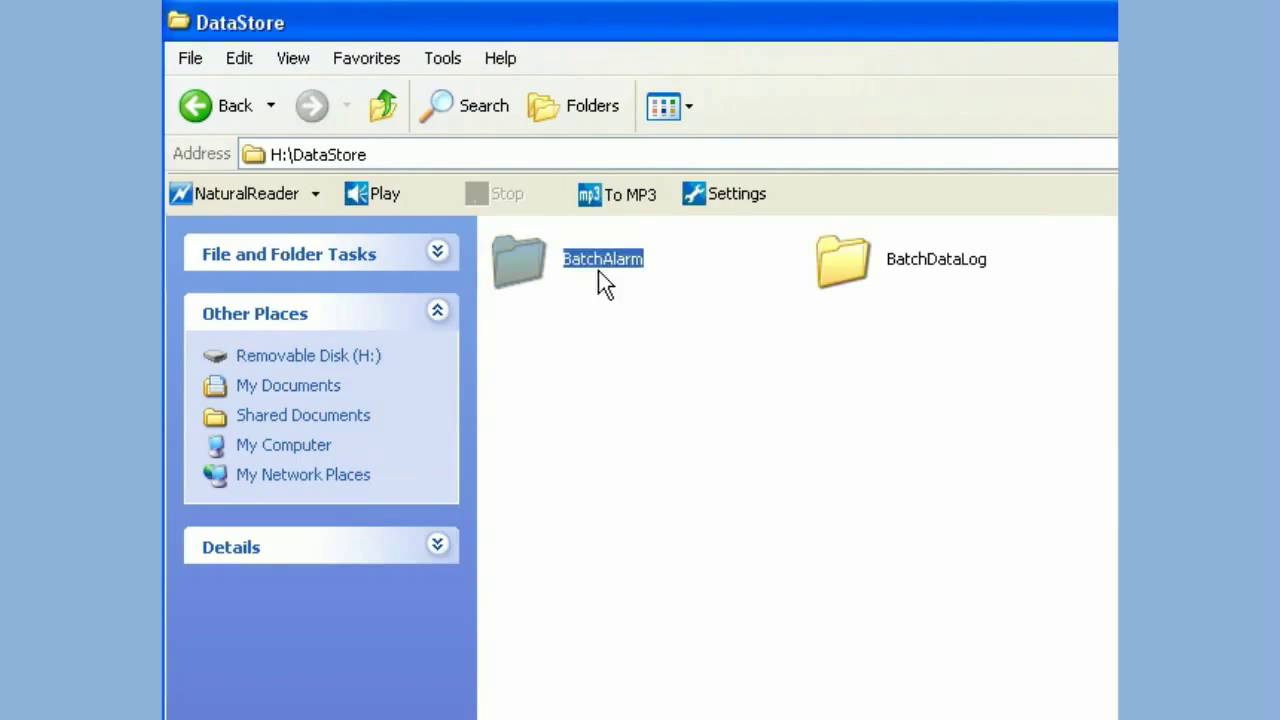
left_click(851, 263)
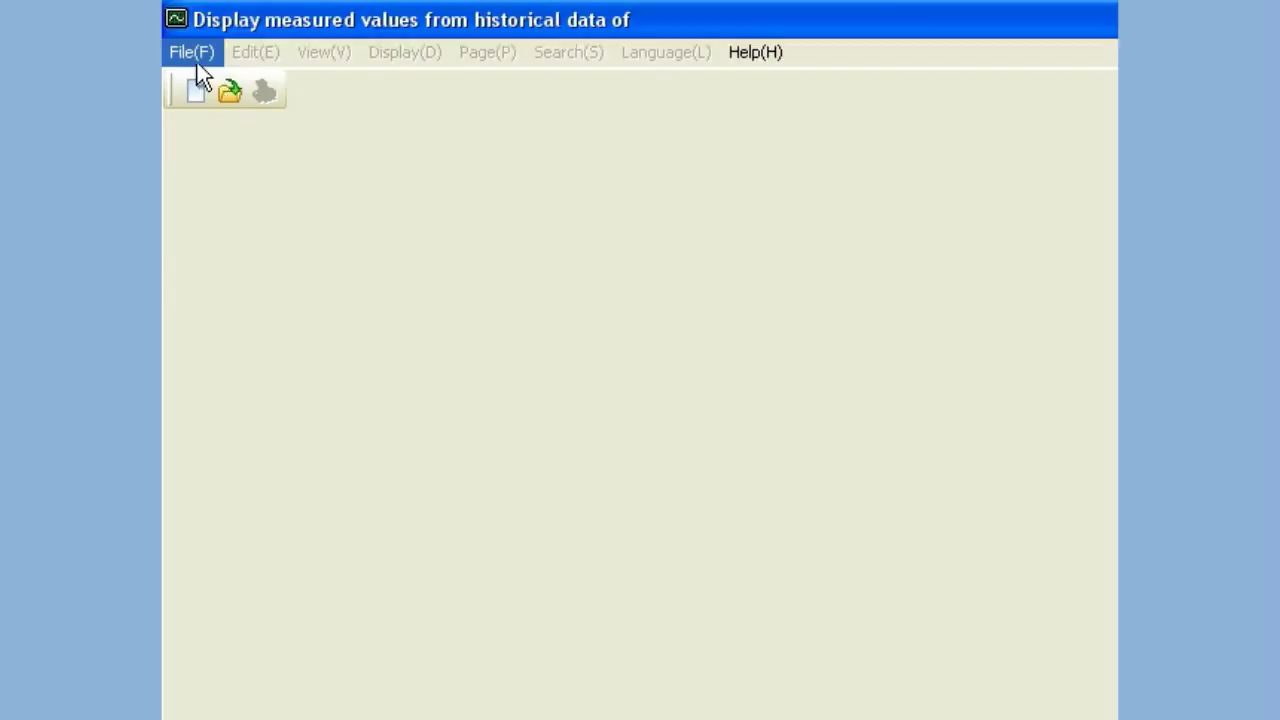
Step: Create a new PR Recorder project named TEST1 reading from storage media H:\
left_click(197, 62)
left_click(207, 88)
left_click(766, 416)
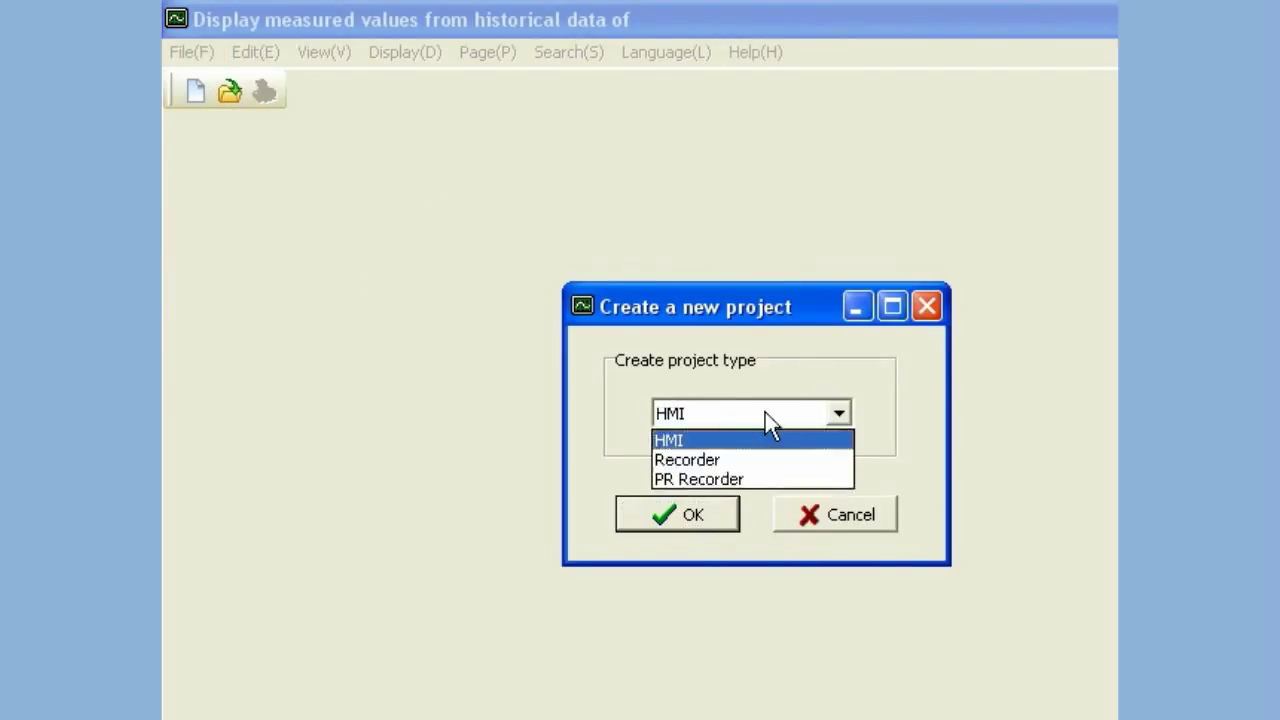
left_click(700, 482)
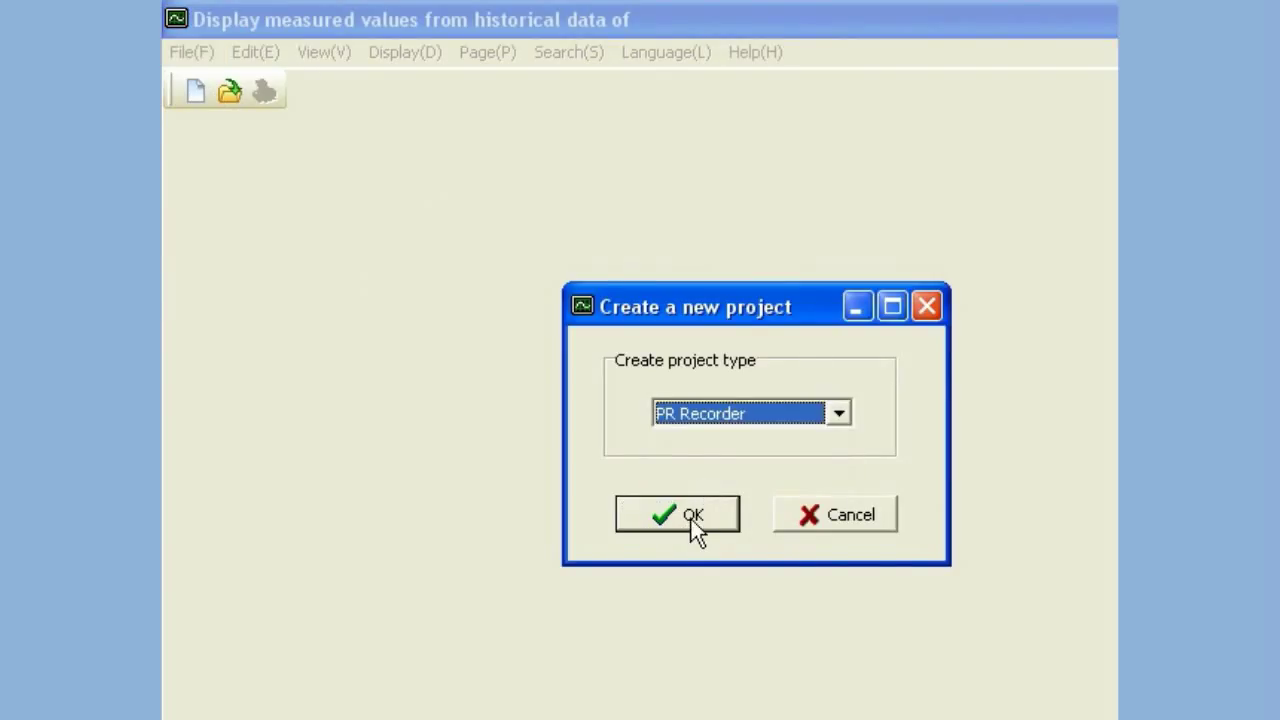
left_click(691, 519)
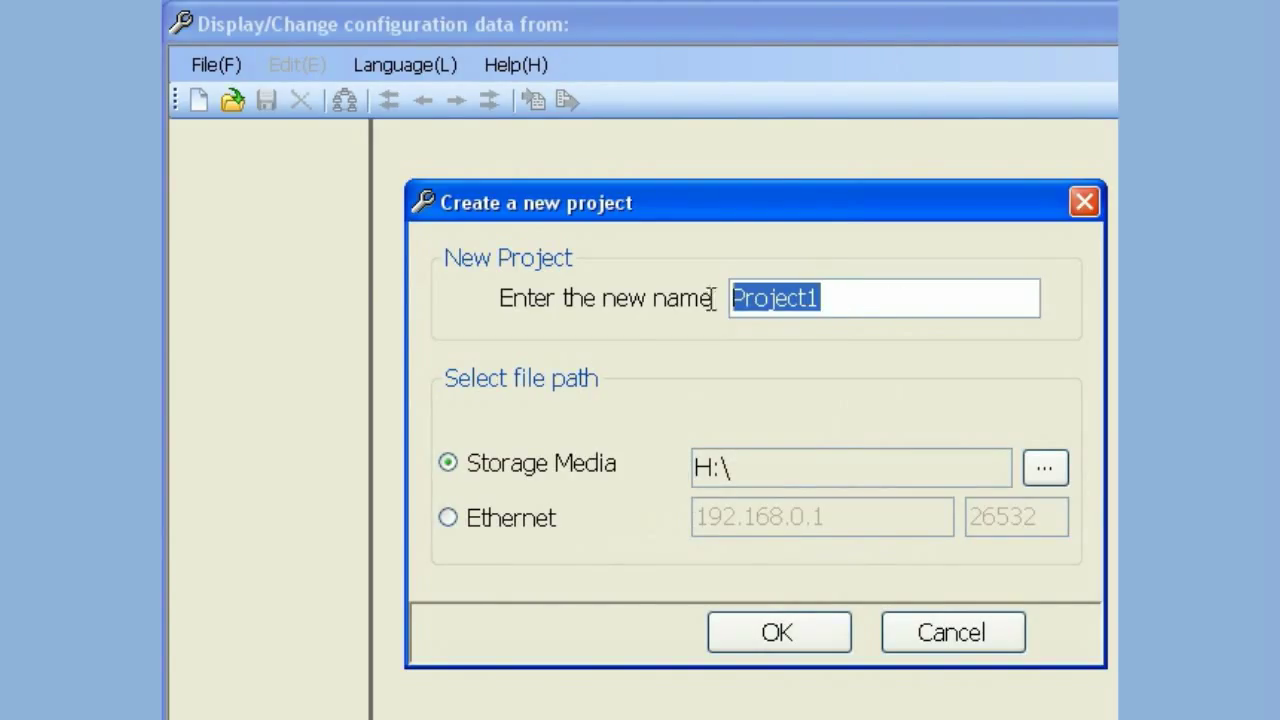
type("TEST1")
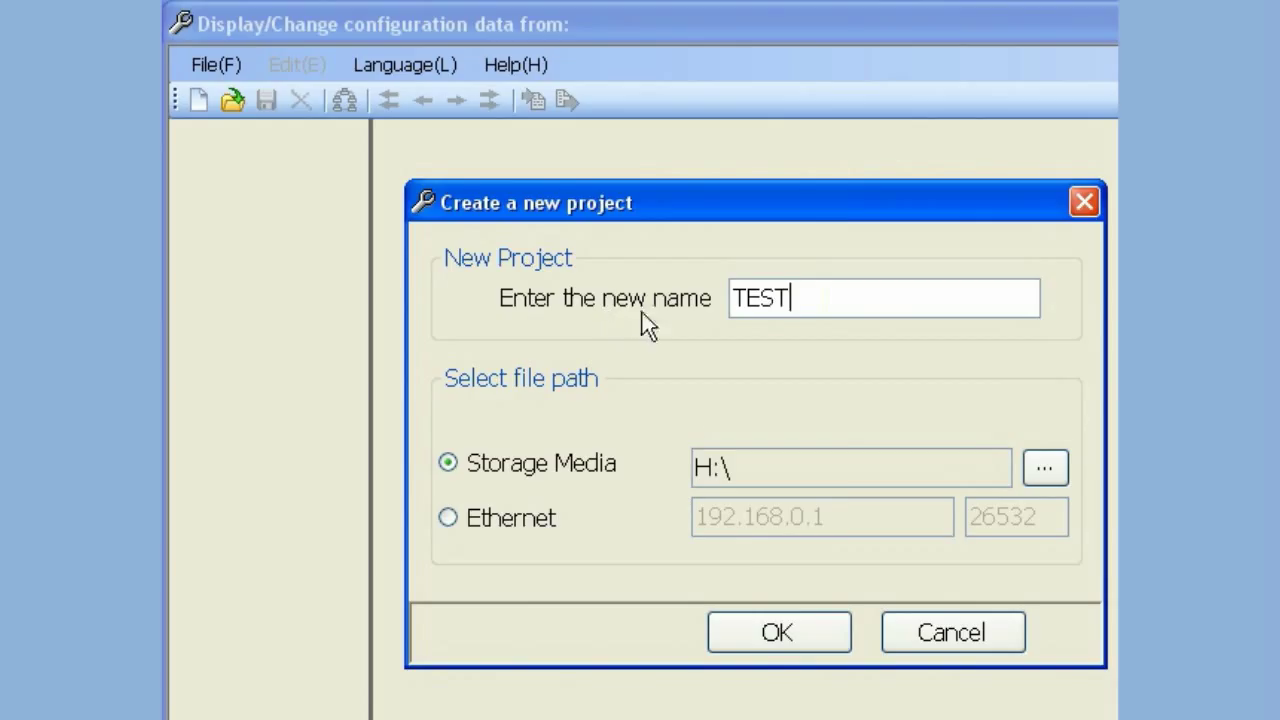
left_click(768, 639)
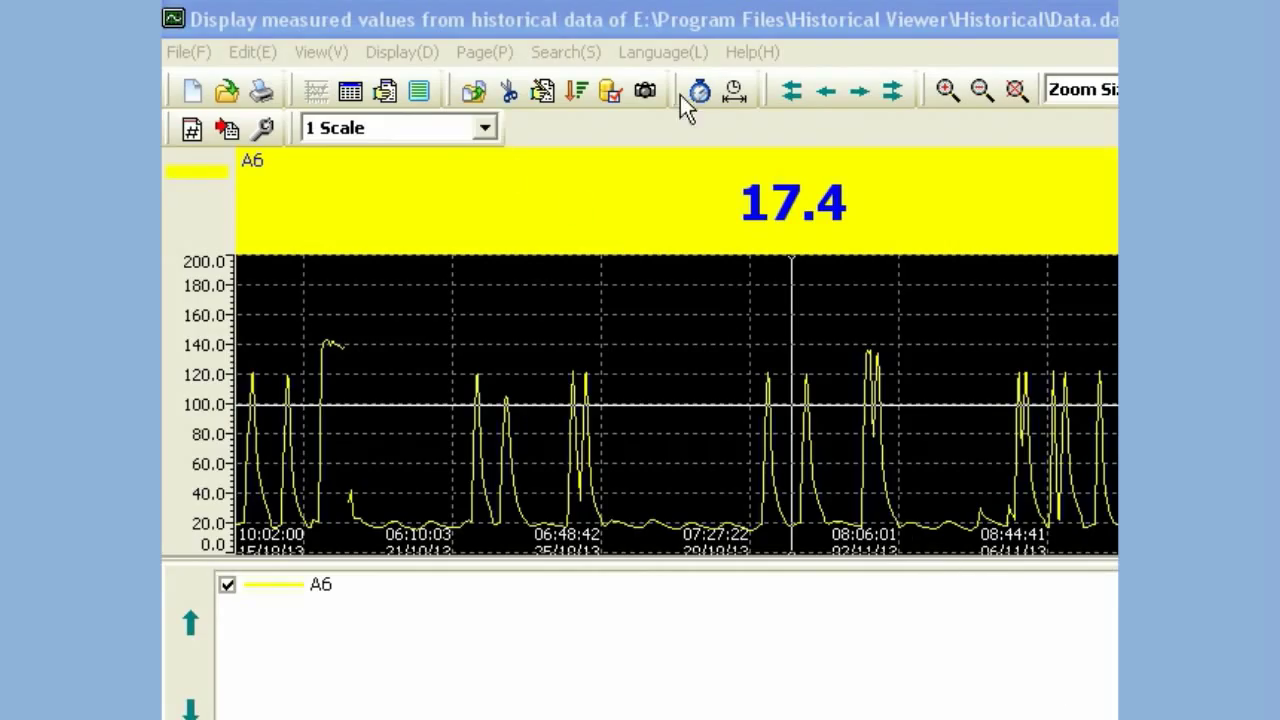
Step: Zoom the A6 trend in once and out twice to show 30/09/13 to 13/11/13
left_click(945, 100)
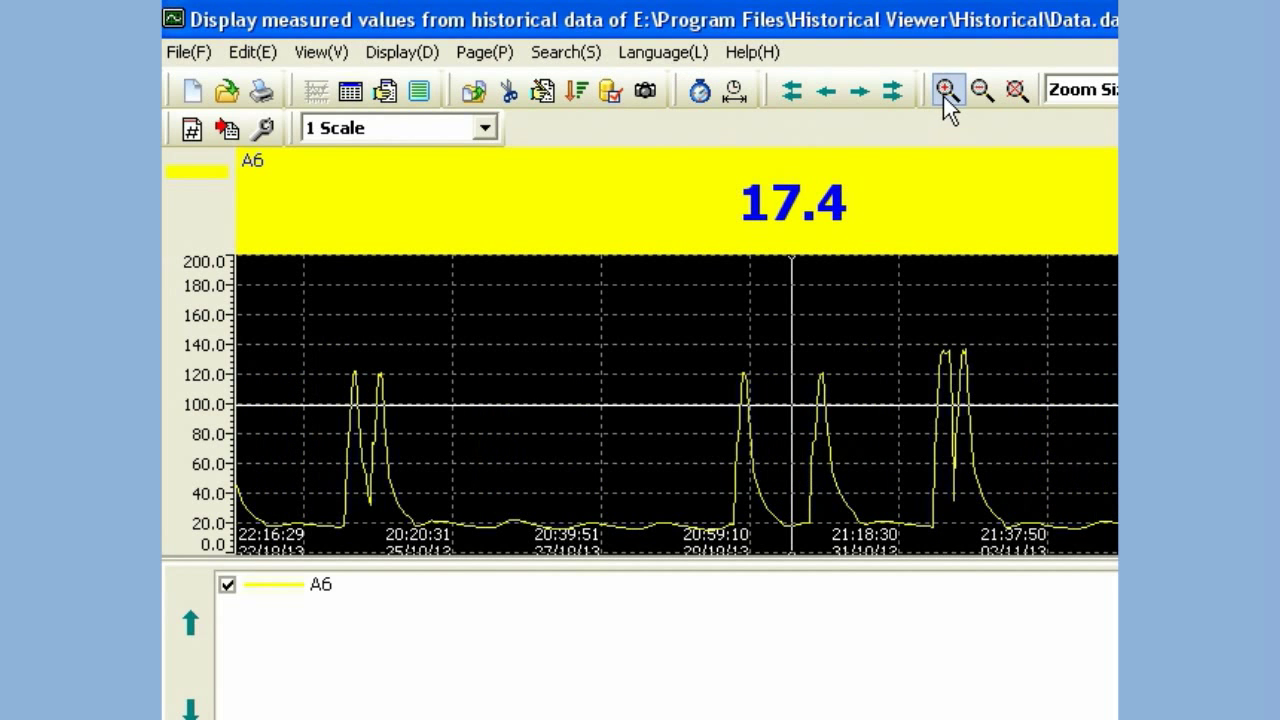
left_click(982, 100)
left_click(982, 100)
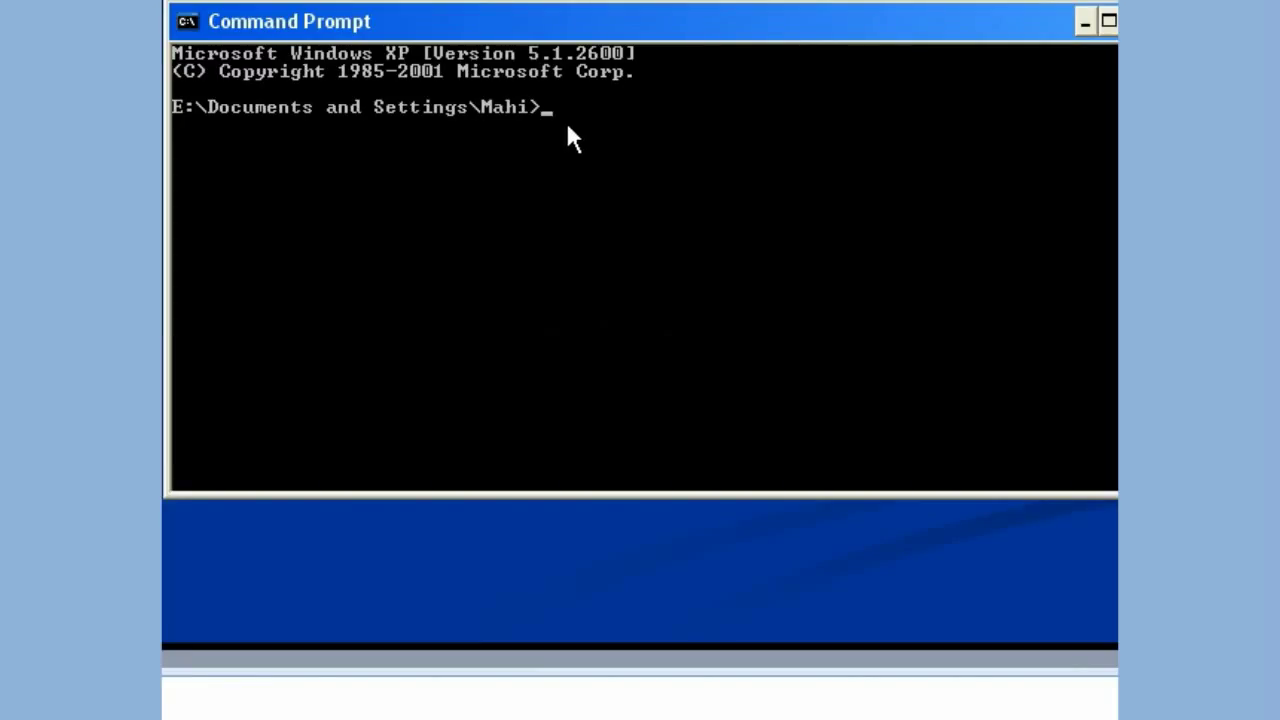
Step: Ping 192.168.0.111 and get four replies with 0% loss
type("ing 192.168.0.111")
key("Return")
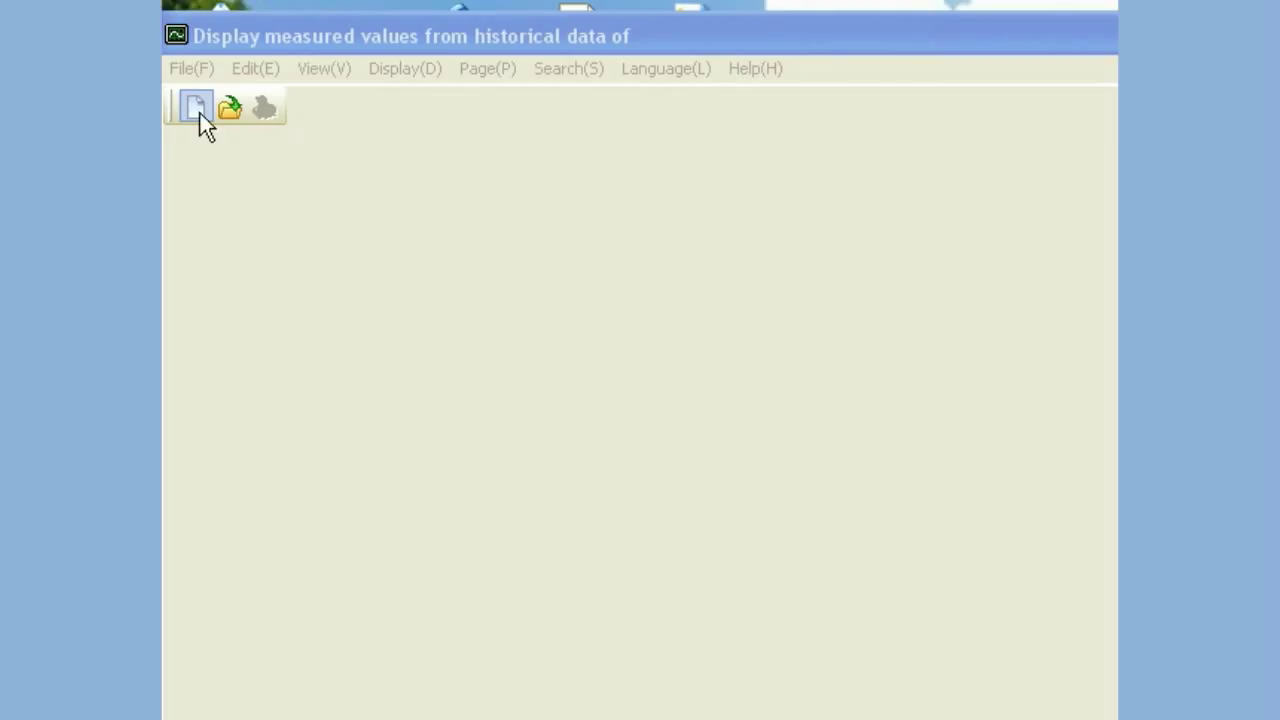
Step: Start a new project of type PR Recorder
left_click(198, 108)
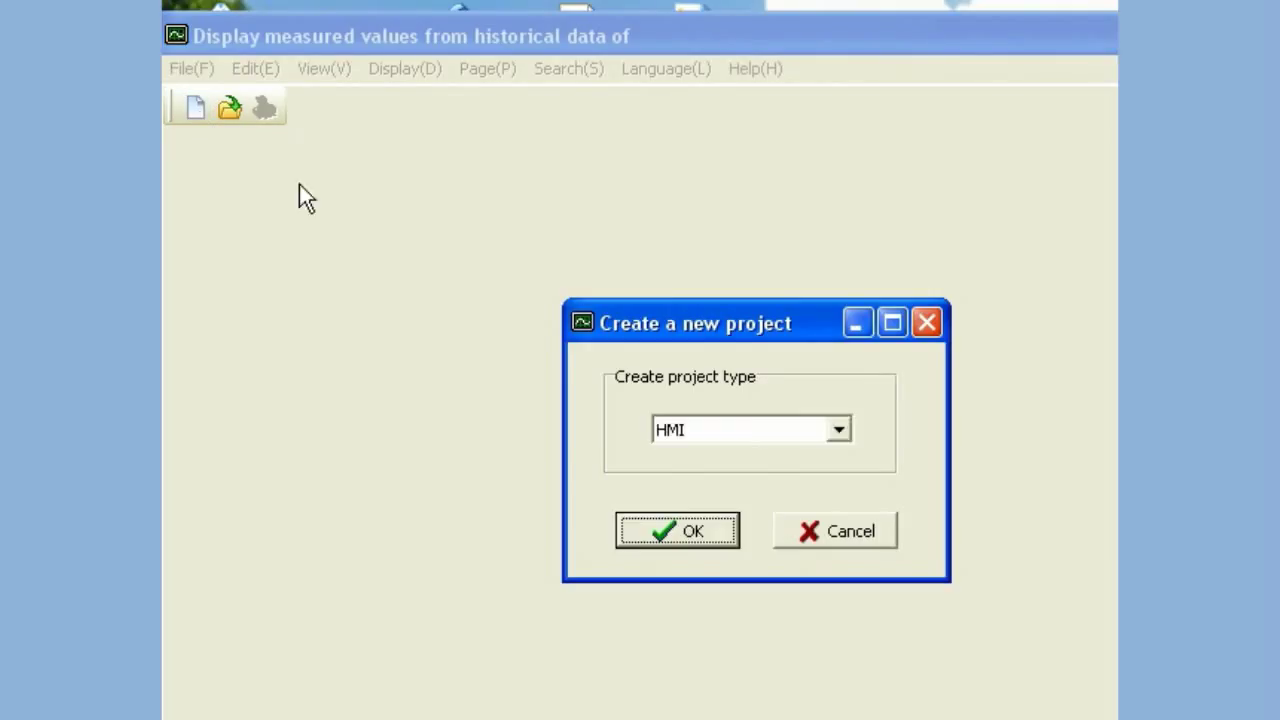
left_click(743, 430)
left_click(713, 494)
left_click(686, 531)
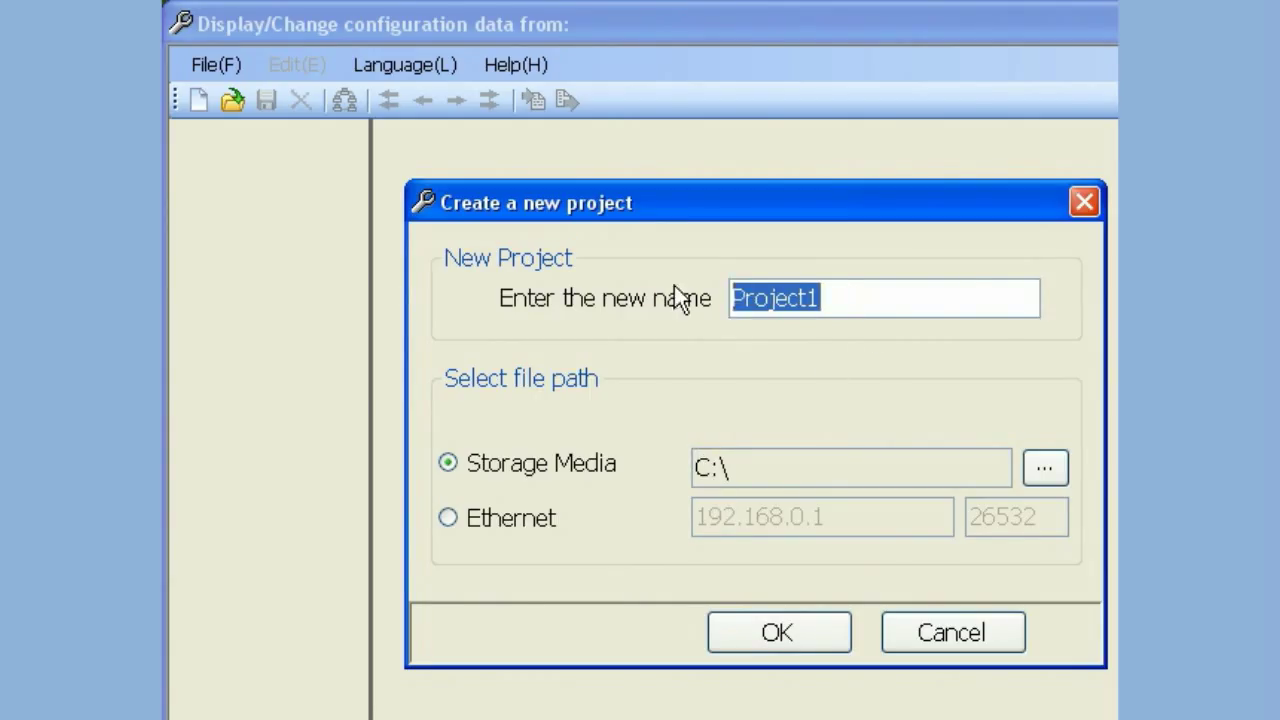
Step: Name the project Test20 and connect via Ethernet to IP 192.168.0.111
type("Test20")
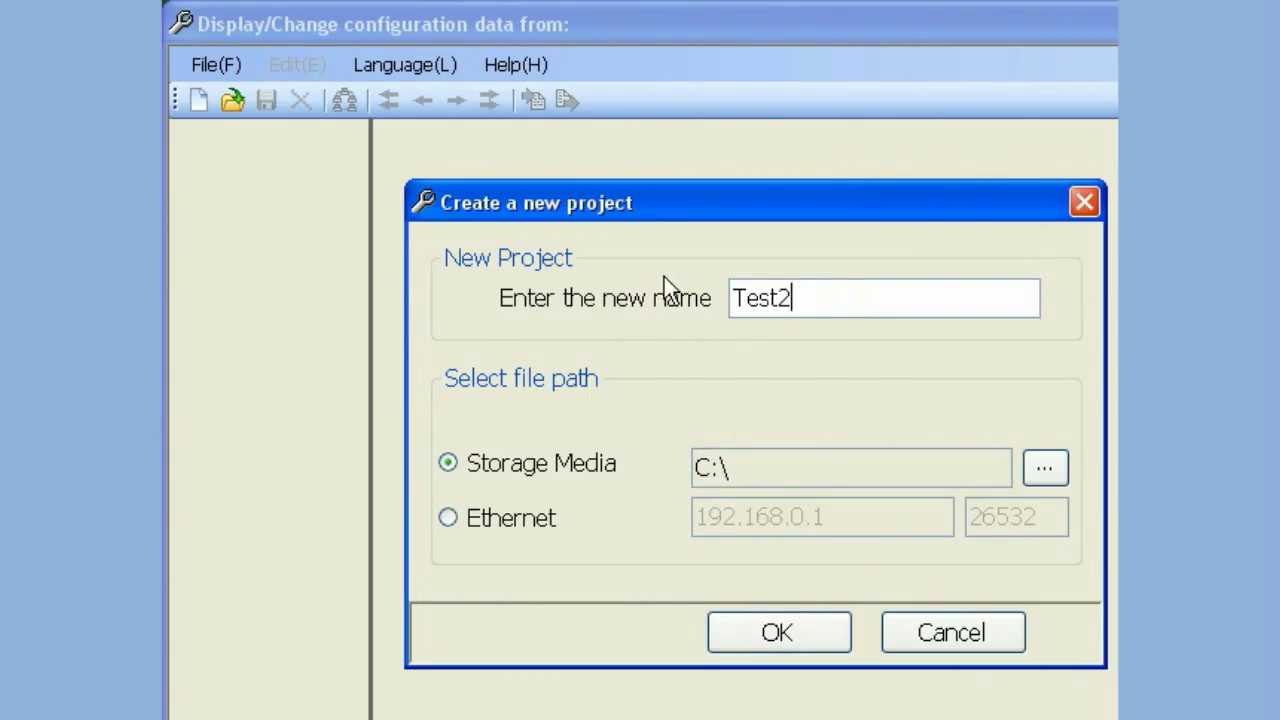
left_click(446, 518)
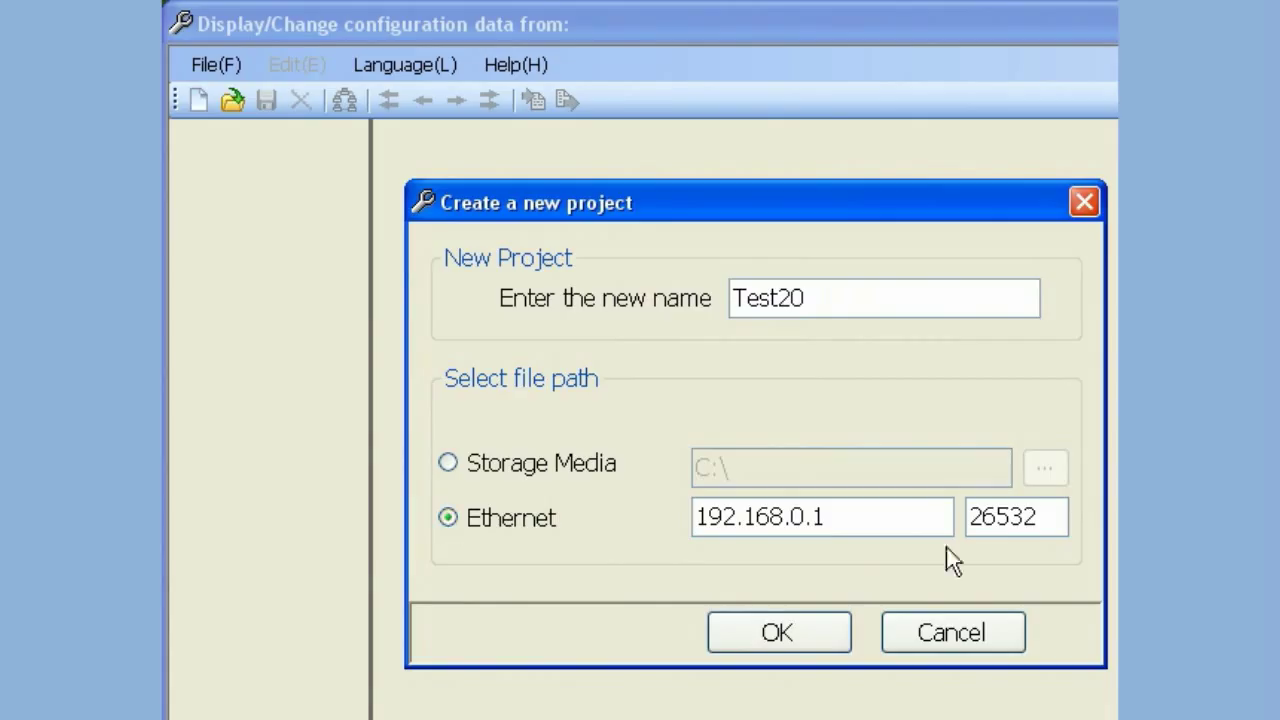
left_click(824, 517)
type("2")
key("BackSpace")
type("11")
left_click(796, 642)
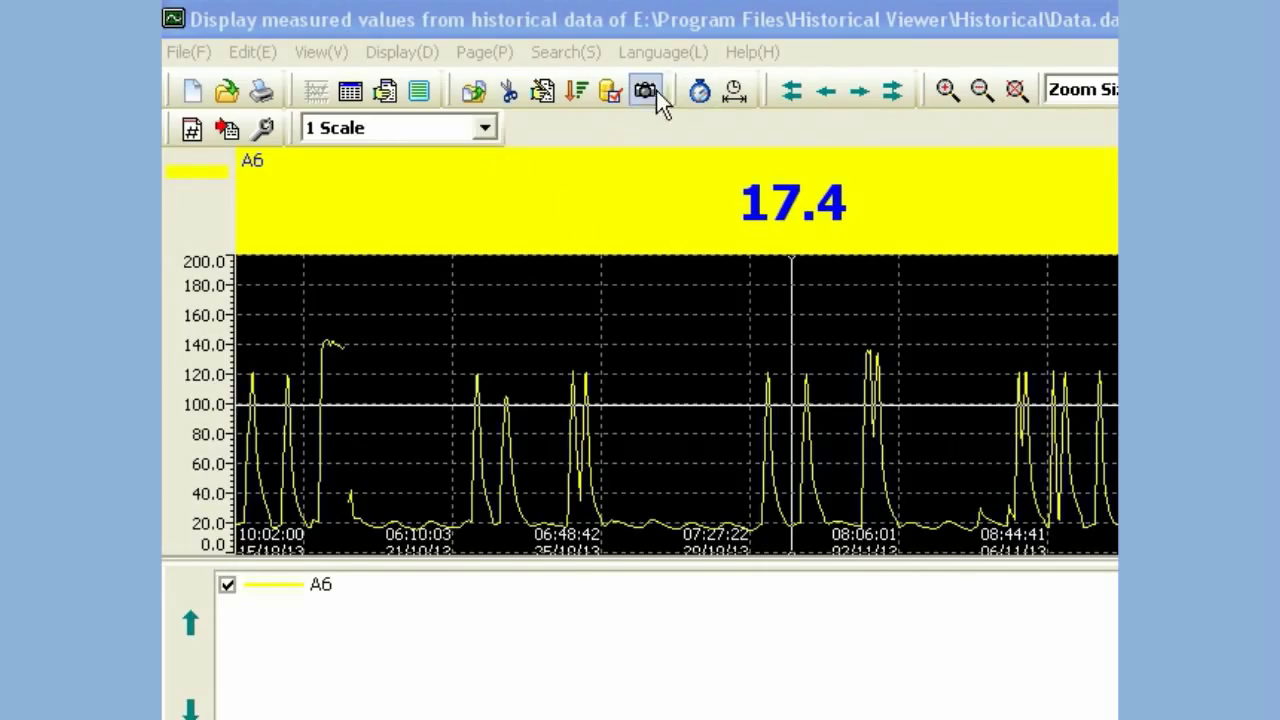
Step: Zoom the Ethernet A6 trend in, then out to span 30/09/13 to 13/11/13
left_click(944, 95)
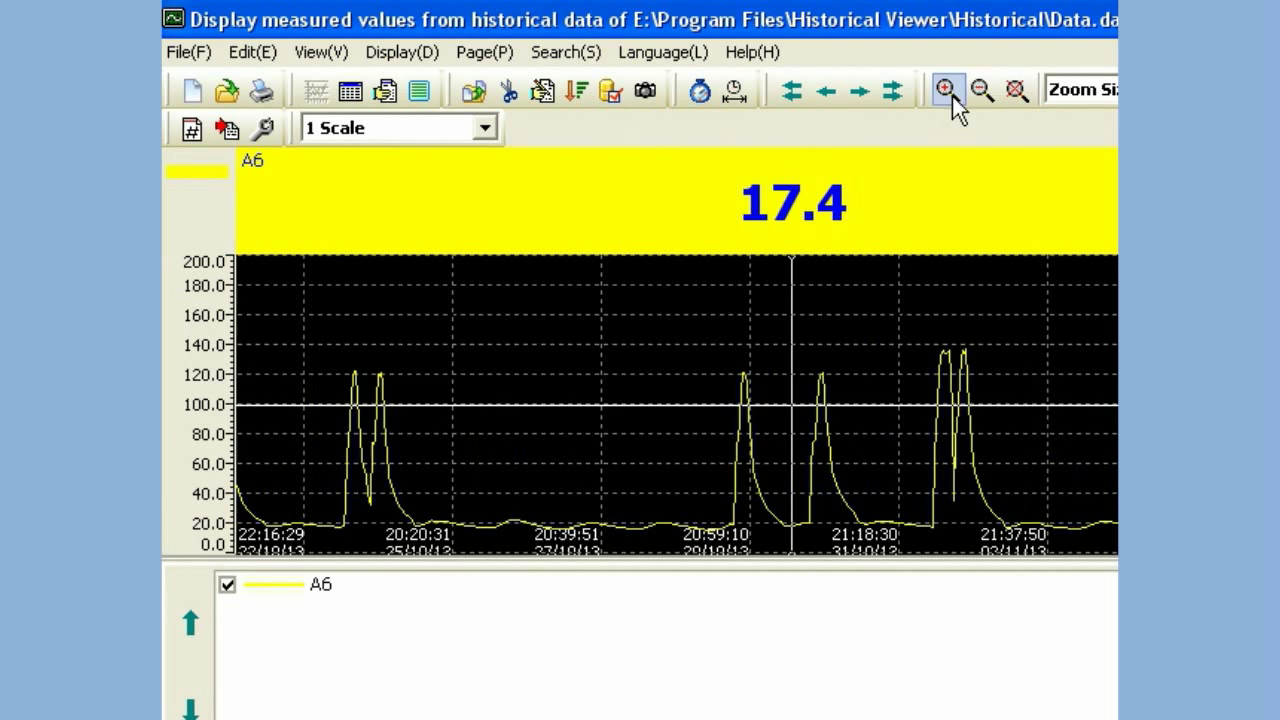
left_click(982, 96)
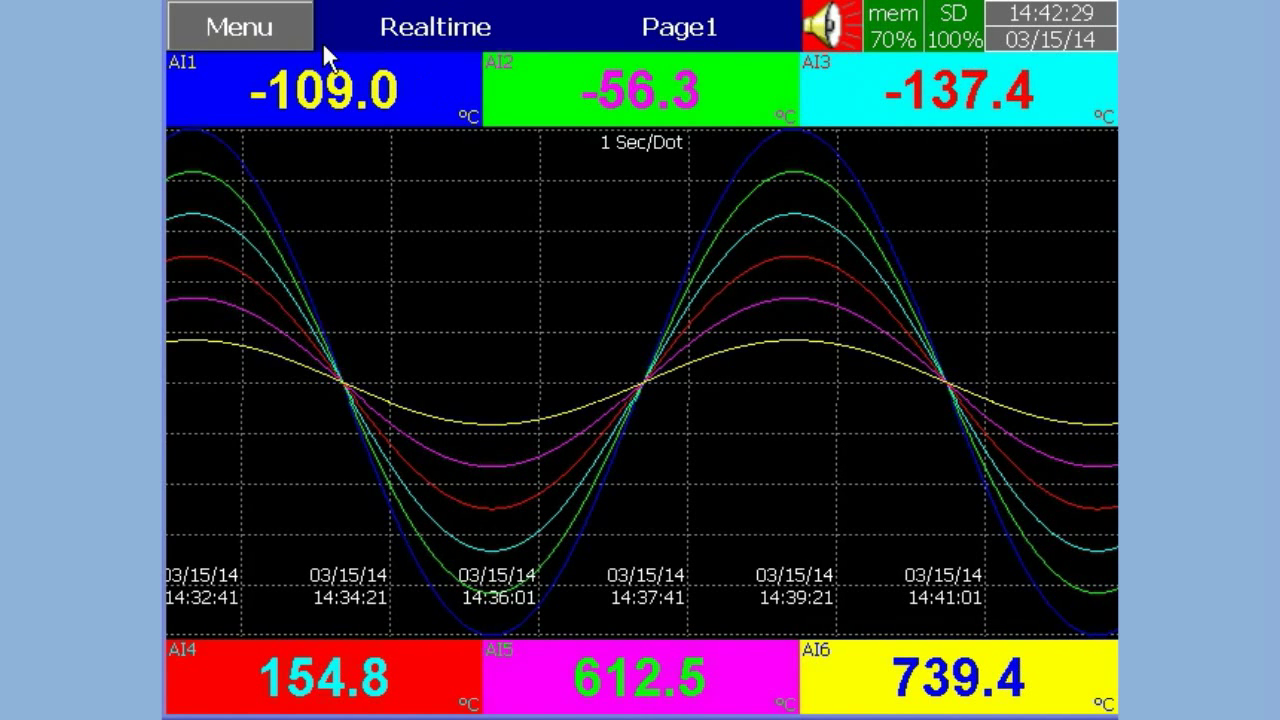
Step: Clear All historical data and the event list from recorder memory, confirming Yes
left_click(295, 30)
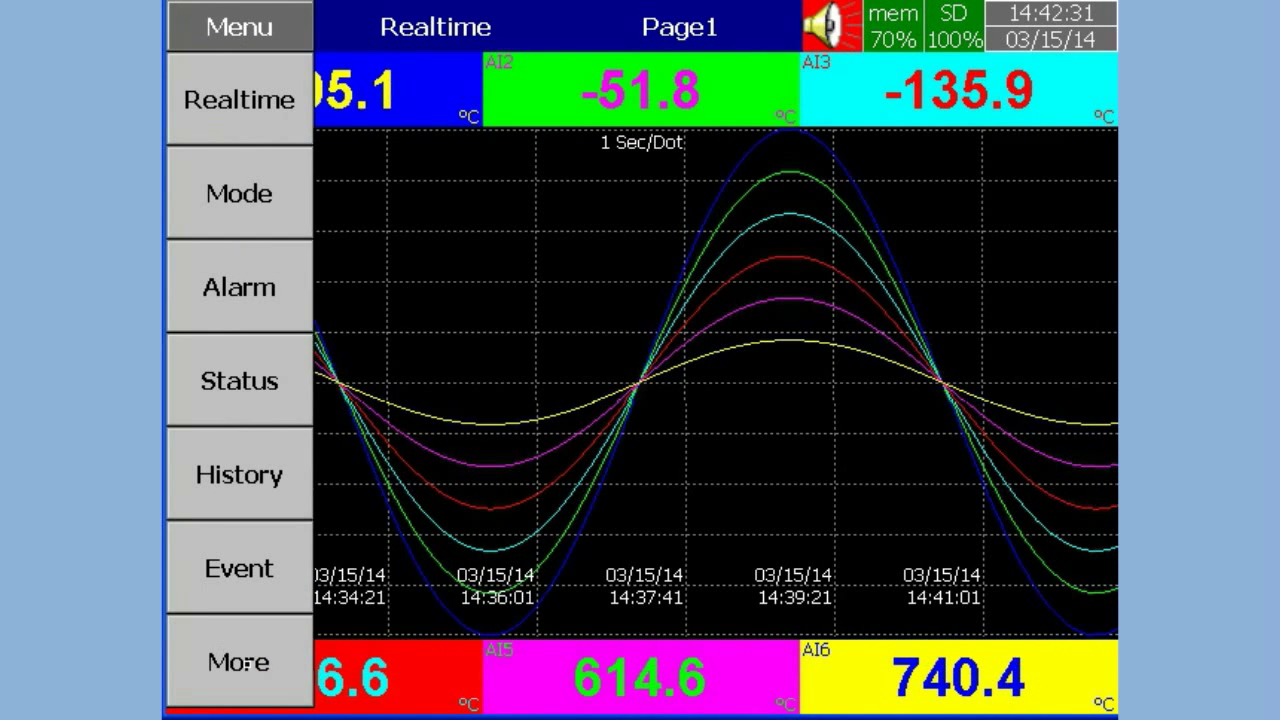
left_click(245, 664)
left_click(398, 290)
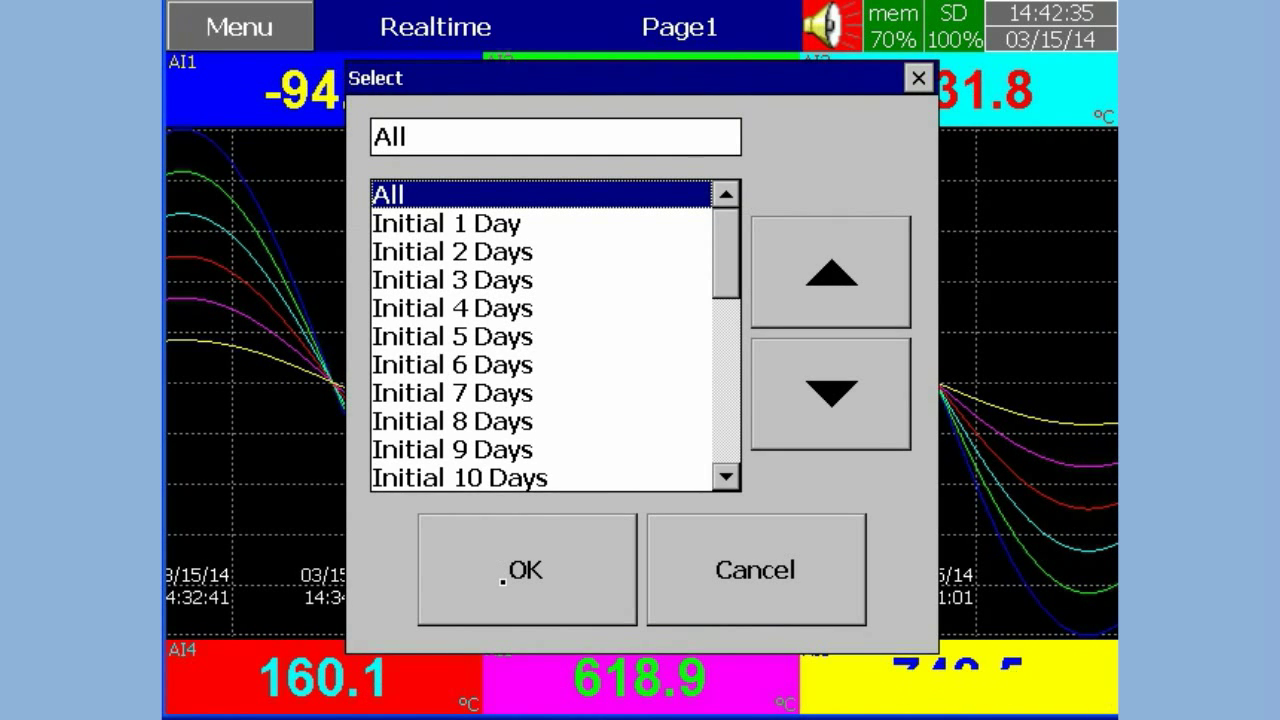
left_click(503, 580)
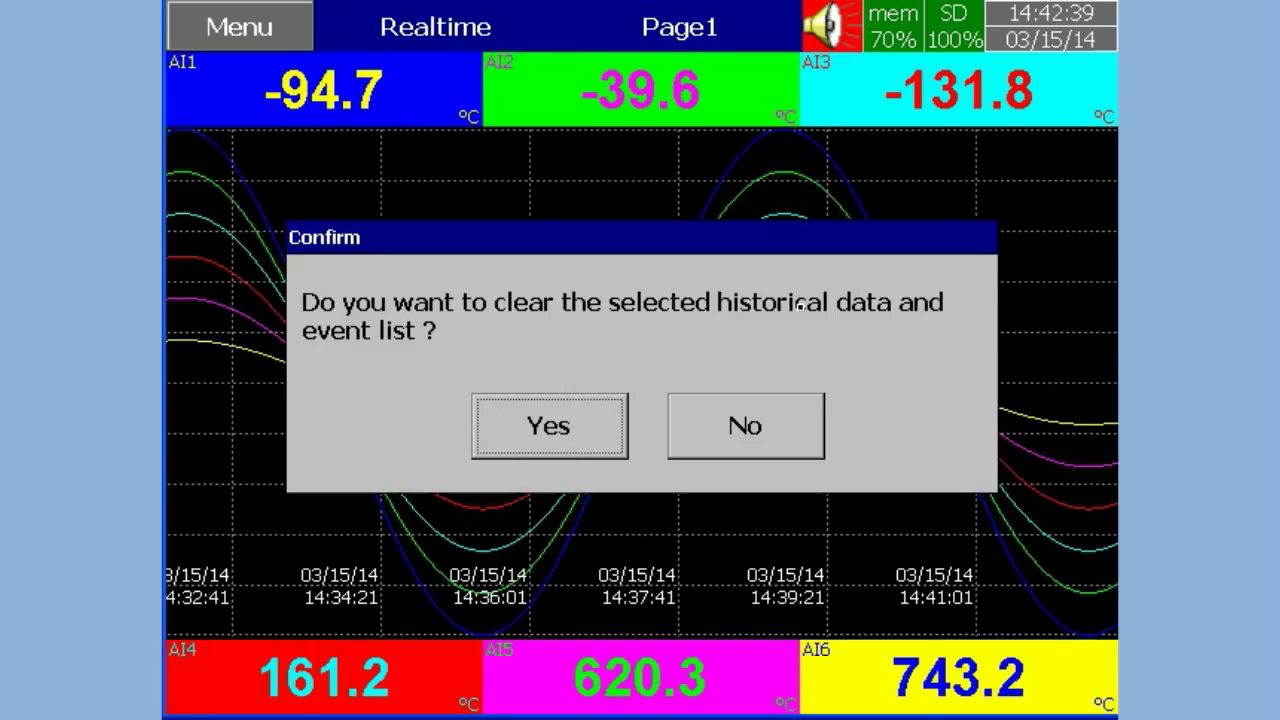
left_click(535, 430)
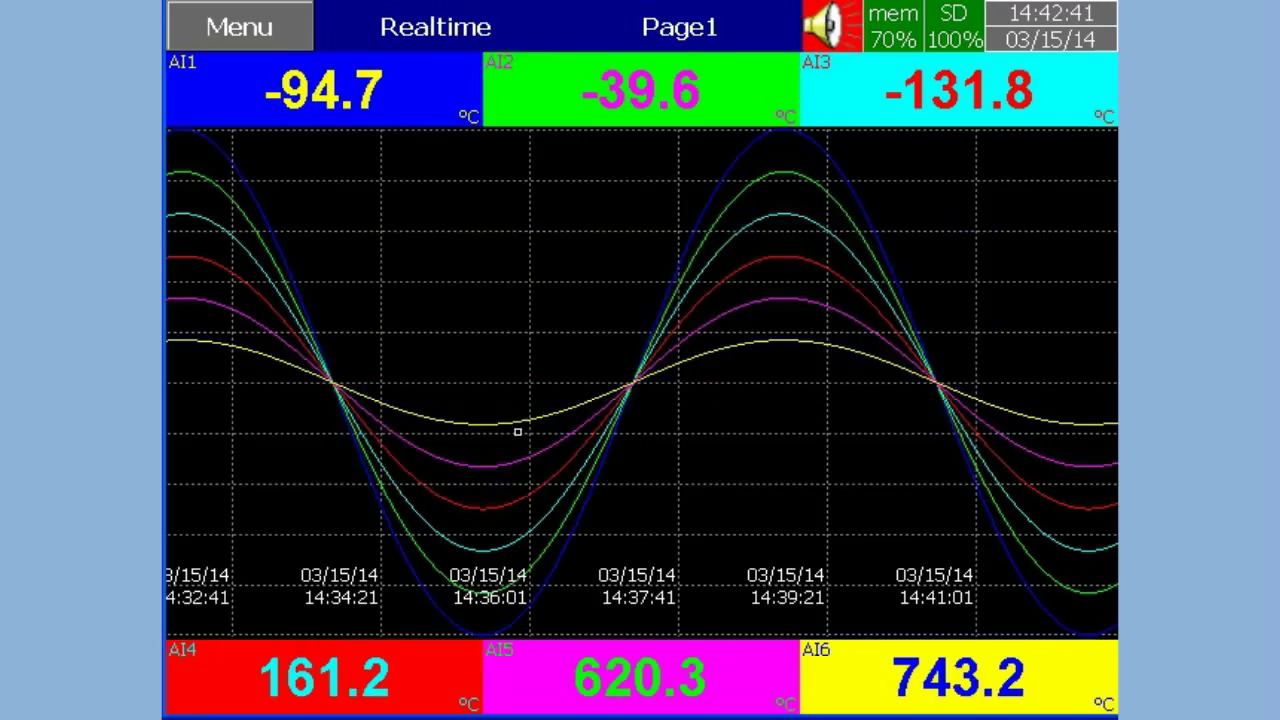